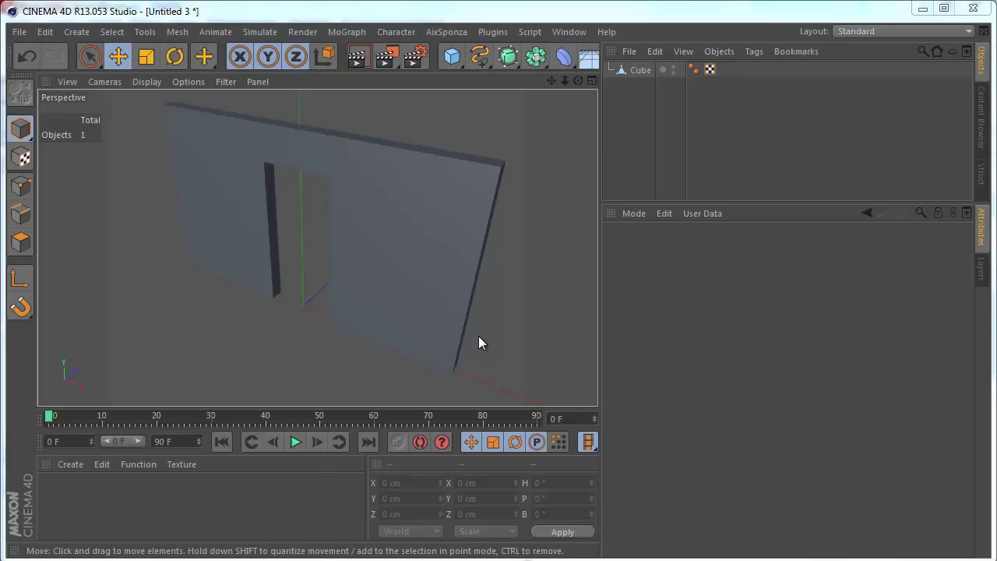
Step: In the web browser, navigate the site's DVD section to its English tutorials page
key(alt+Tab)
key(alt+Tab)
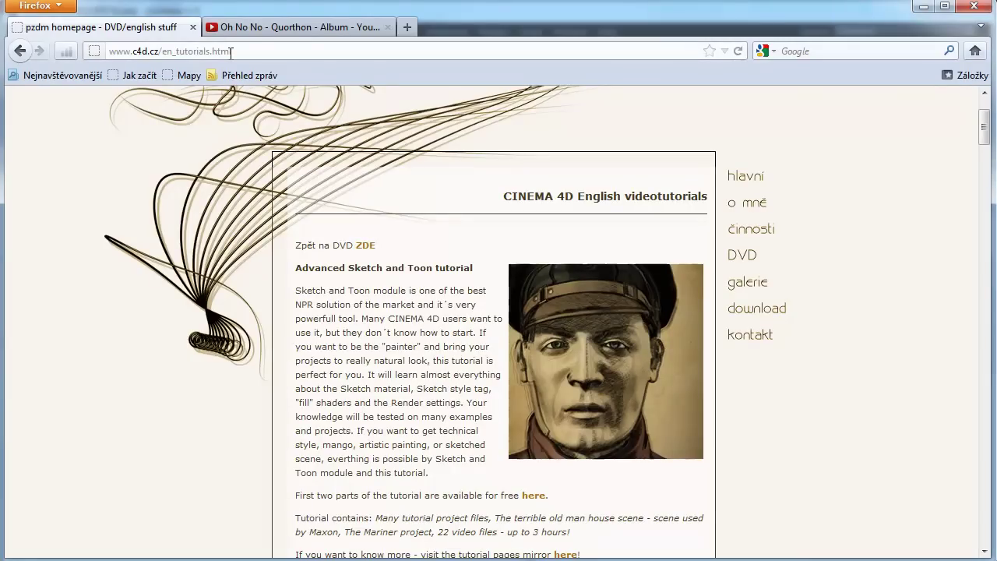
click(736, 177)
click(741, 368)
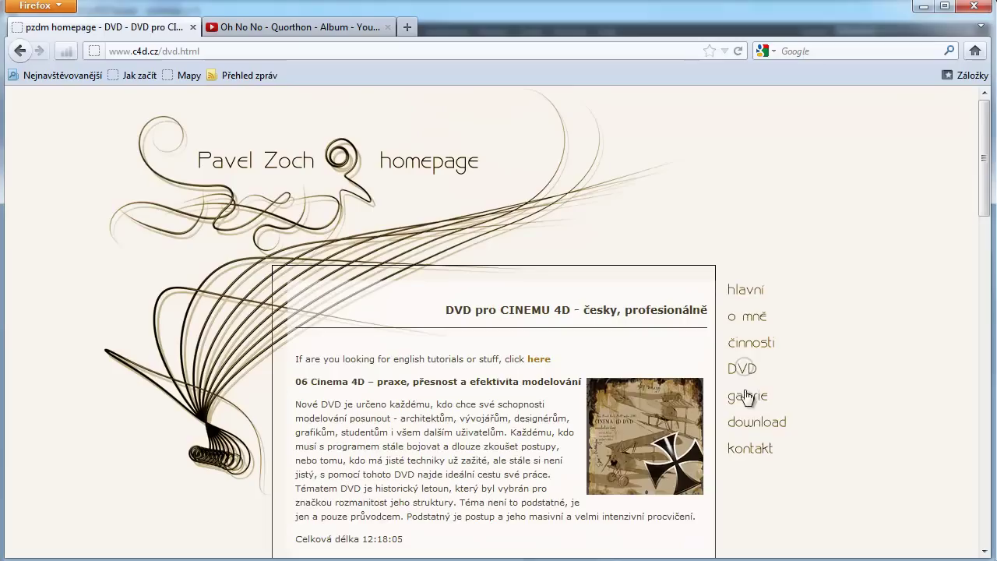
click(549, 364)
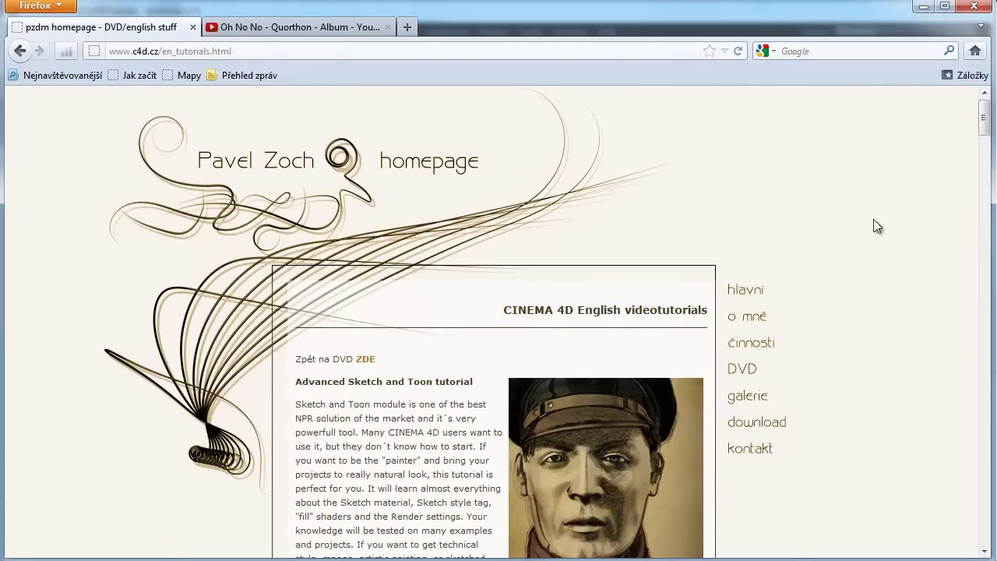
scroll(986, 134, down, 4)
drag(986, 134, 921, 555)
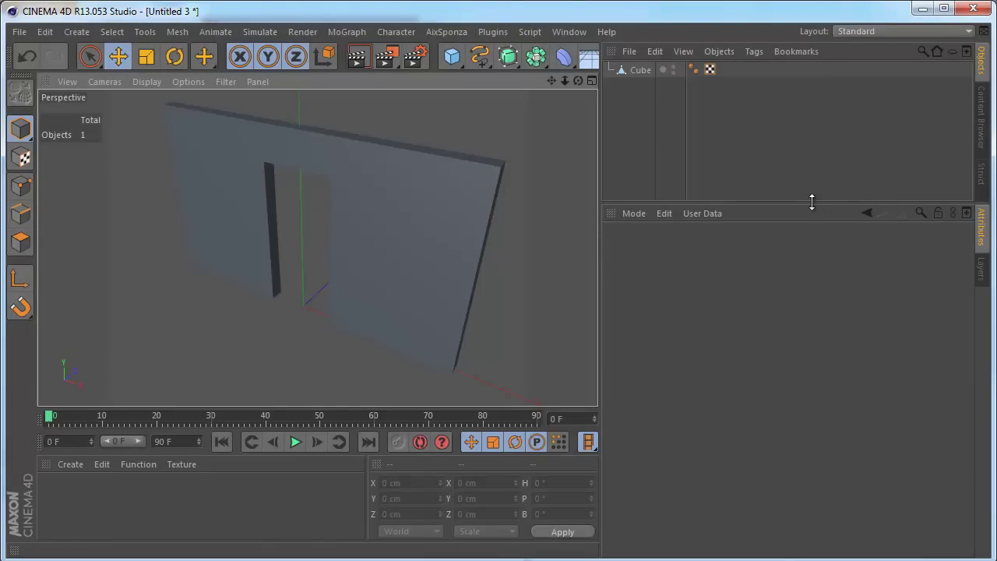
Step: Load the Door preset from the Content Browser and collapse its children in the Object Manager
drag(812, 202, 788, 366)
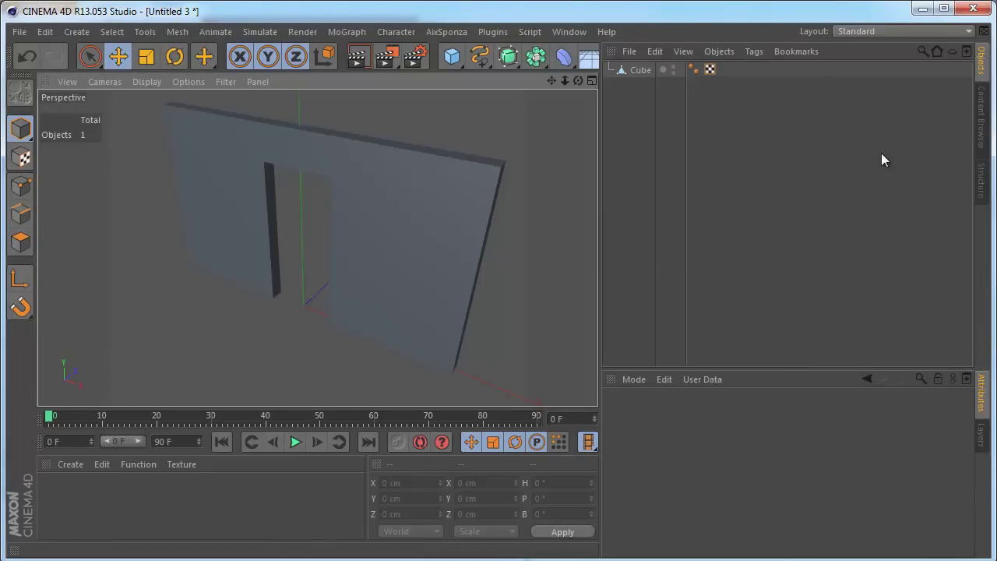
click(981, 121)
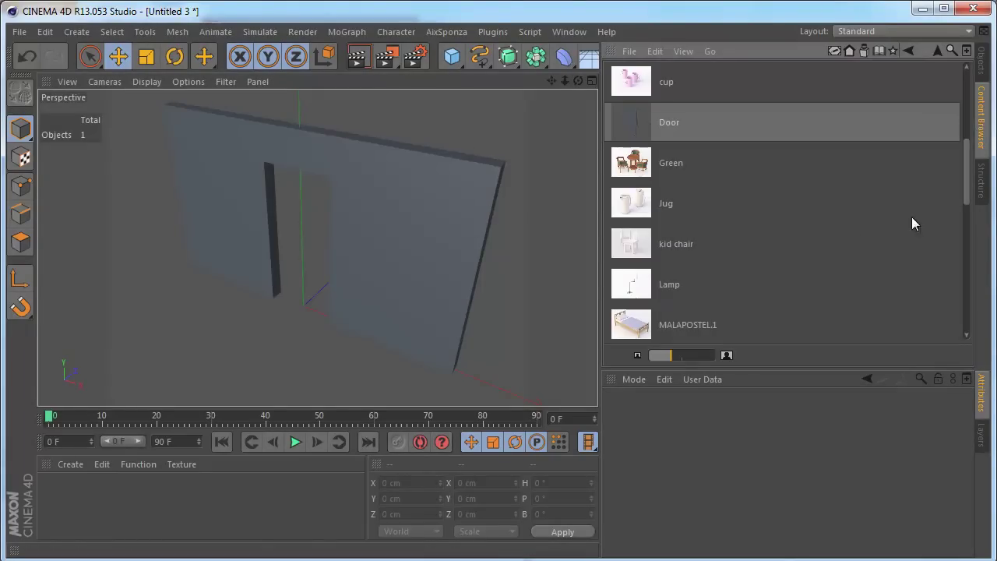
double_click(642, 127)
click(983, 61)
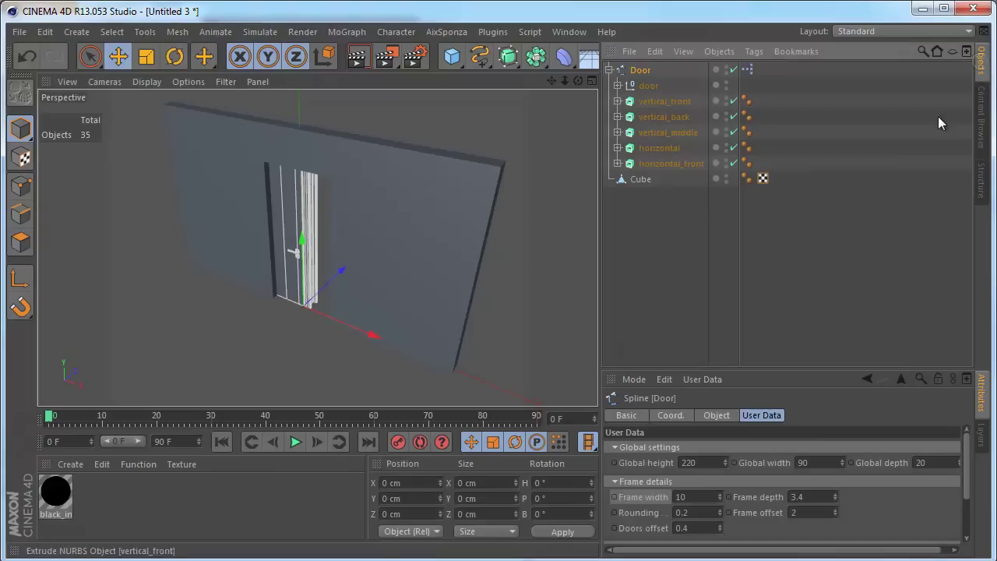
click(608, 70)
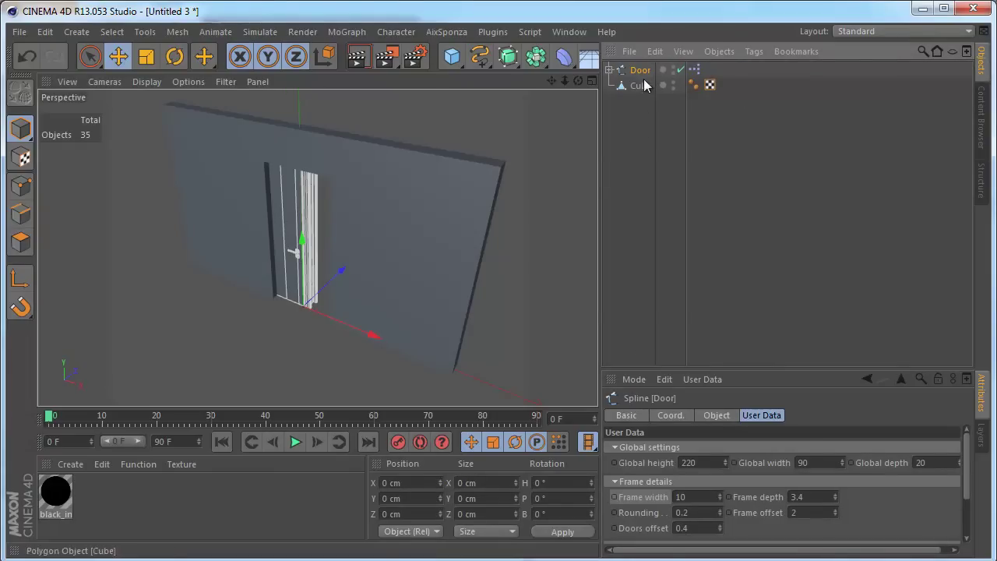
Step: Select the Door to show its Opening and Handle settings, then switch to Top view
click(688, 197)
drag(655, 192, 704, 191)
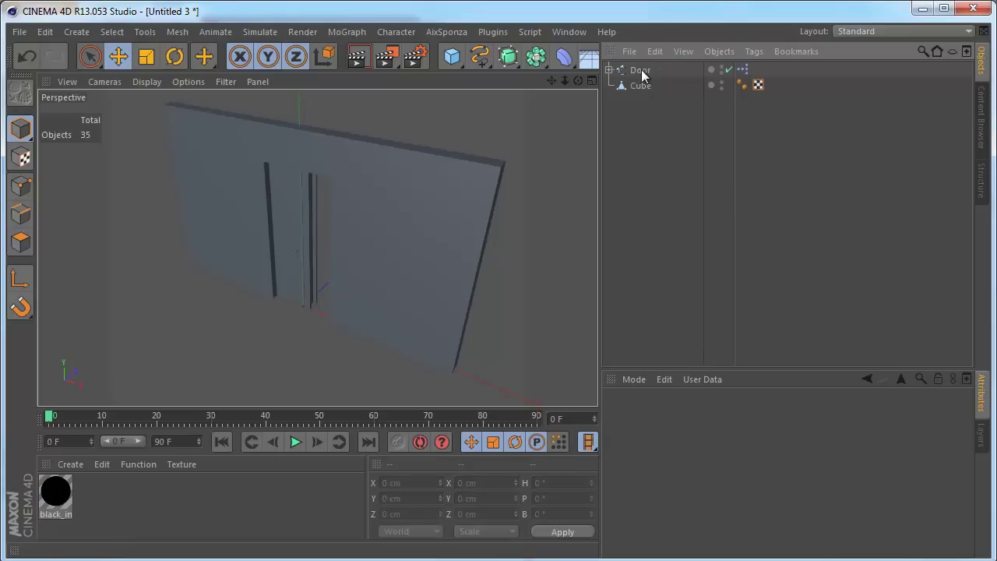
click(640, 71)
drag(757, 371, 760, 179)
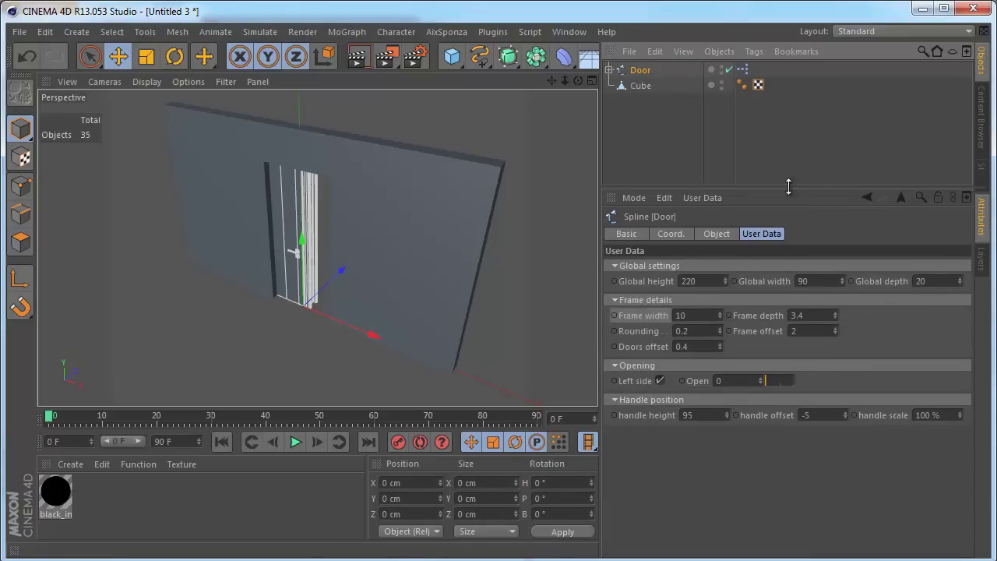
mouse_move(420, 234)
alt+mouse_down()
mouse_move(426, 271)
mouse_move(525, 307)
mouse_move(430, 274)
alt+mouse_up()
key(F2)
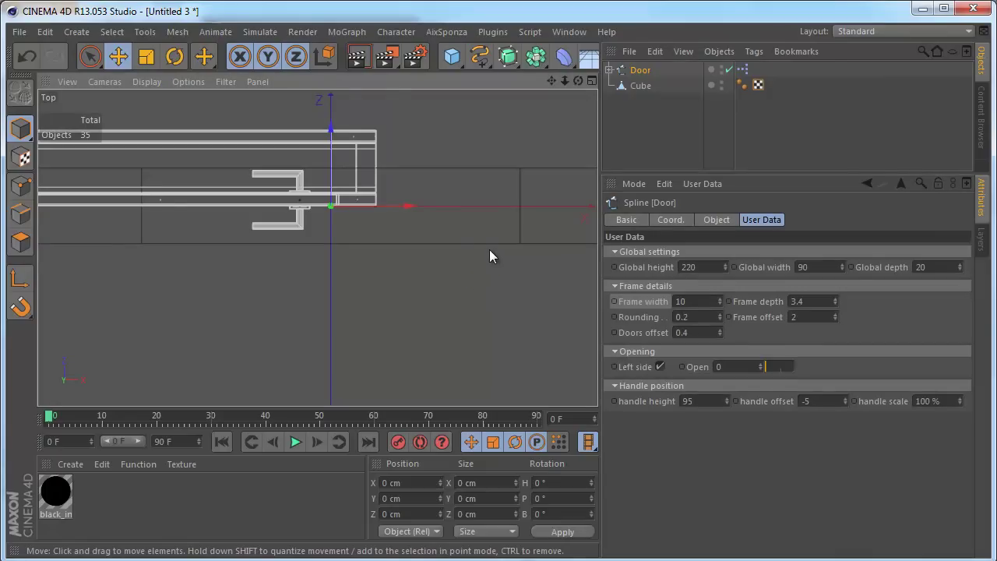
scroll(459, 245, down, 3)
click(721, 82)
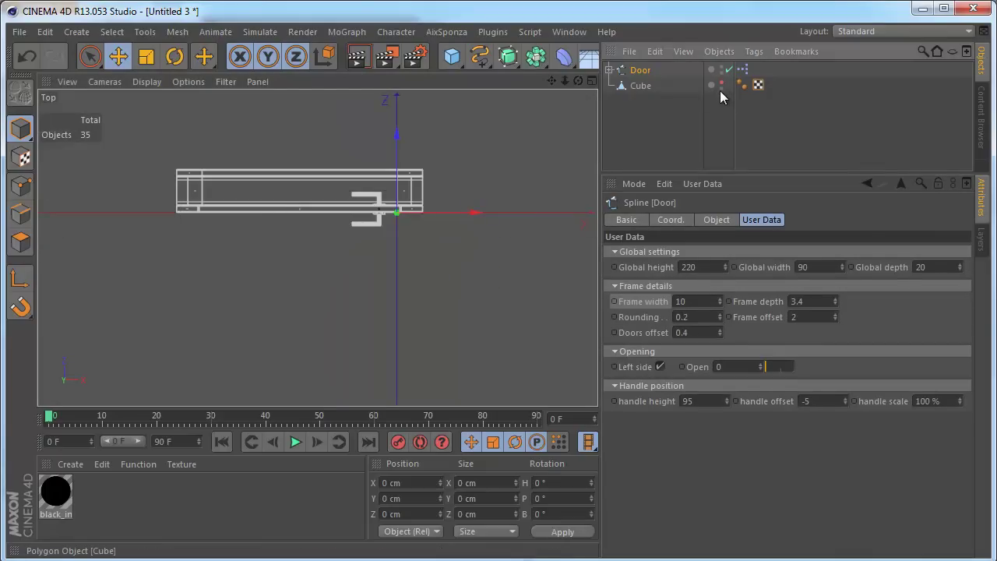
key(F1)
mouse_move(533, 262)
alt+mouse_down()
mouse_move(512, 281)
mouse_move(469, 246)
mouse_move(520, 225)
mouse_move(424, 265)
mouse_move(326, 277)
mouse_move(537, 269)
mouse_move(707, 234)
mouse_move(260, 281)
mouse_move(373, 241)
mouse_move(483, 287)
mouse_move(470, 269)
mouse_move(234, 276)
alt+mouse_up()
mouse_move(234, 276)
alt+right_down()
mouse_move(396, 216)
mouse_move(501, 223)
alt+right_up()
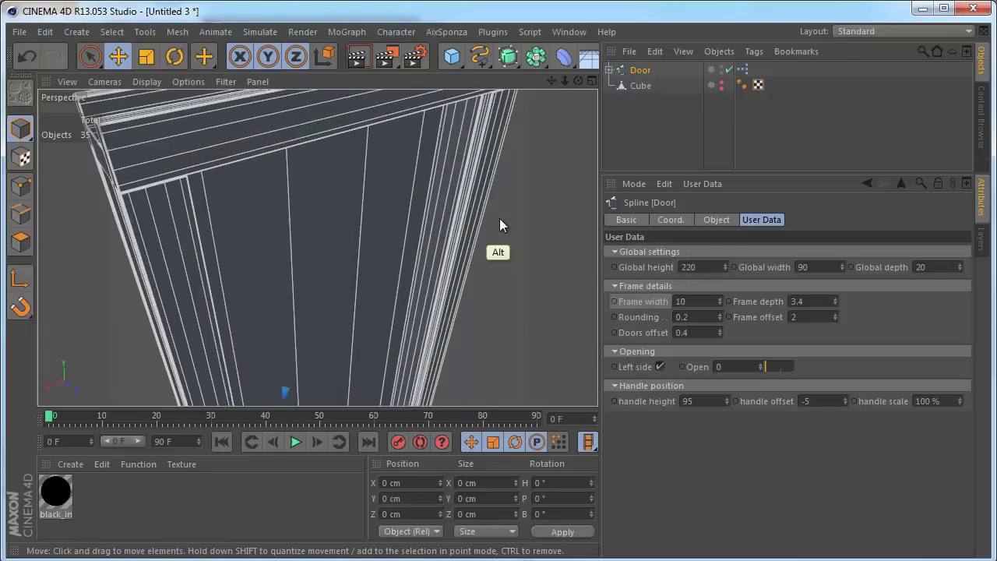
mouse_move(502, 223)
alt+mouse_down()
mouse_move(333, 134)
mouse_move(606, 238)
mouse_move(345, 205)
mouse_move(412, 251)
mouse_move(434, 251)
mouse_move(293, 271)
mouse_move(713, 161)
mouse_move(449, 207)
mouse_move(361, 343)
mouse_move(444, 252)
alt+mouse_up()
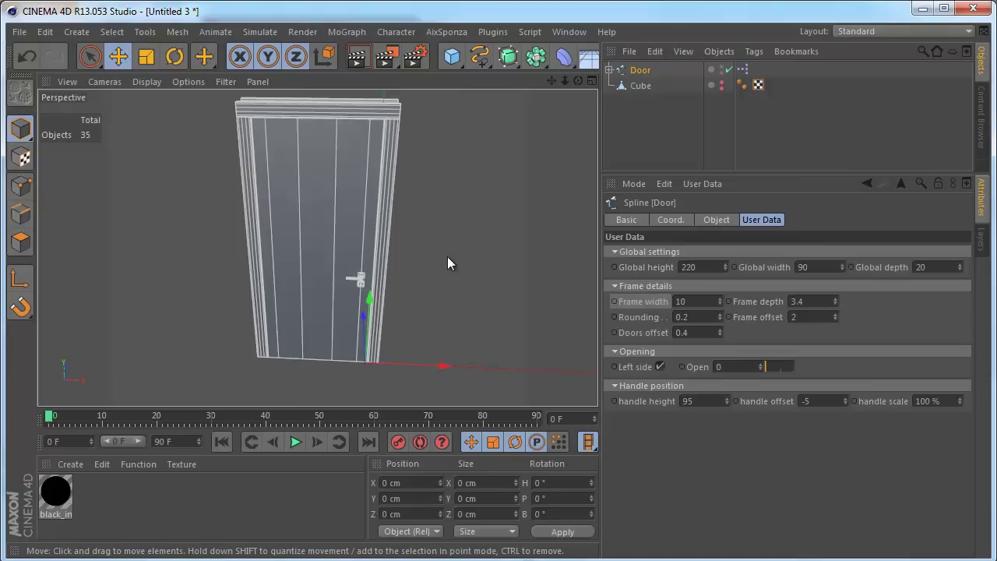
mouse_move(399, 204)
alt+mouse_down()
mouse_move(461, 248)
mouse_move(414, 183)
alt+mouse_up()
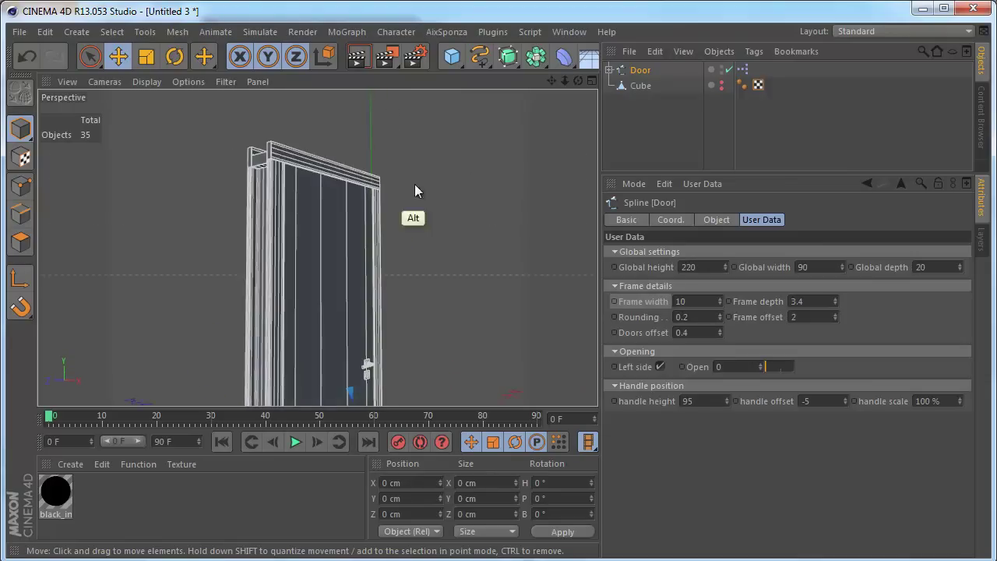
alt+right_drag(415, 184, 487, 171)
mouse_move(487, 164)
alt+mouse_down()
mouse_move(462, 210)
mouse_move(393, 237)
mouse_move(541, 178)
mouse_move(286, 267)
alt+mouse_up()
mouse_move(767, 367)
mouse_down()
mouse_move(787, 365)
mouse_move(778, 362)
mouse_up()
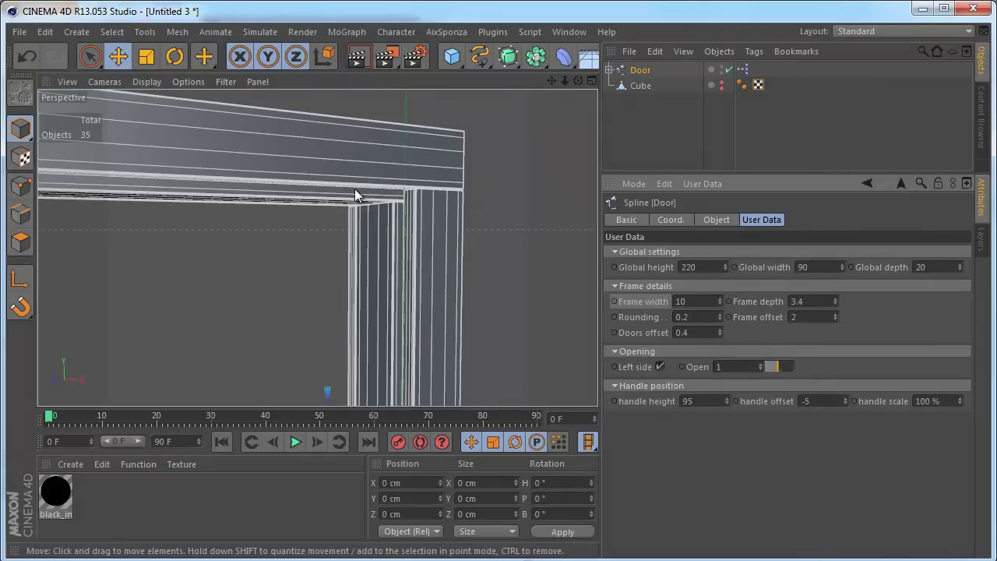
mouse_move(413, 245)
alt+mouse_down()
mouse_move(451, 169)
mouse_move(397, 187)
alt+mouse_up()
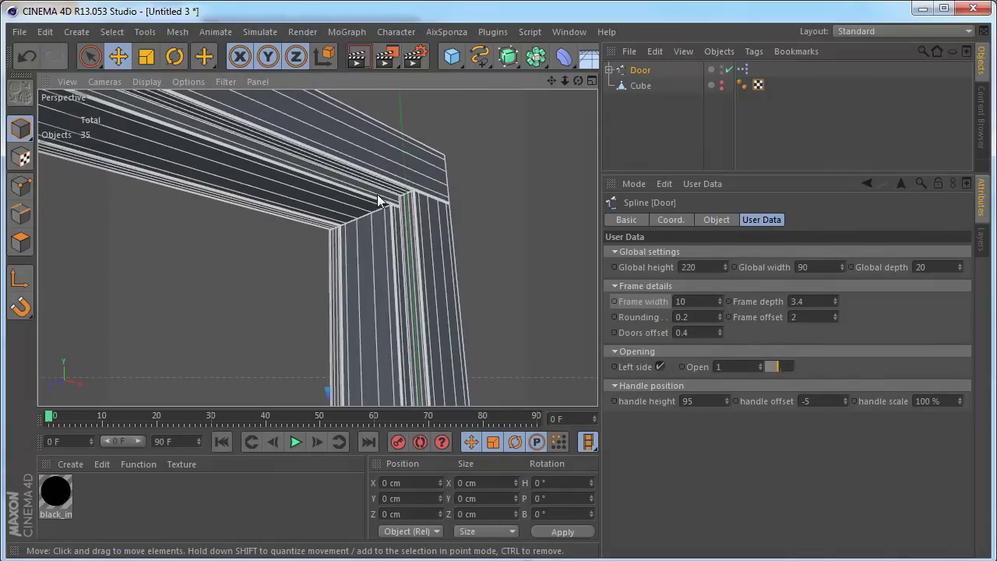
mouse_move(480, 218)
alt+mouse_down()
mouse_move(494, 195)
mouse_move(319, 316)
mouse_move(540, 228)
mouse_move(366, 308)
mouse_move(447, 249)
mouse_move(439, 273)
mouse_move(450, 244)
mouse_move(422, 277)
alt+mouse_up()
alt+scroll(538, 222, down, 3)
alt+scroll(538, 222, down, 2)
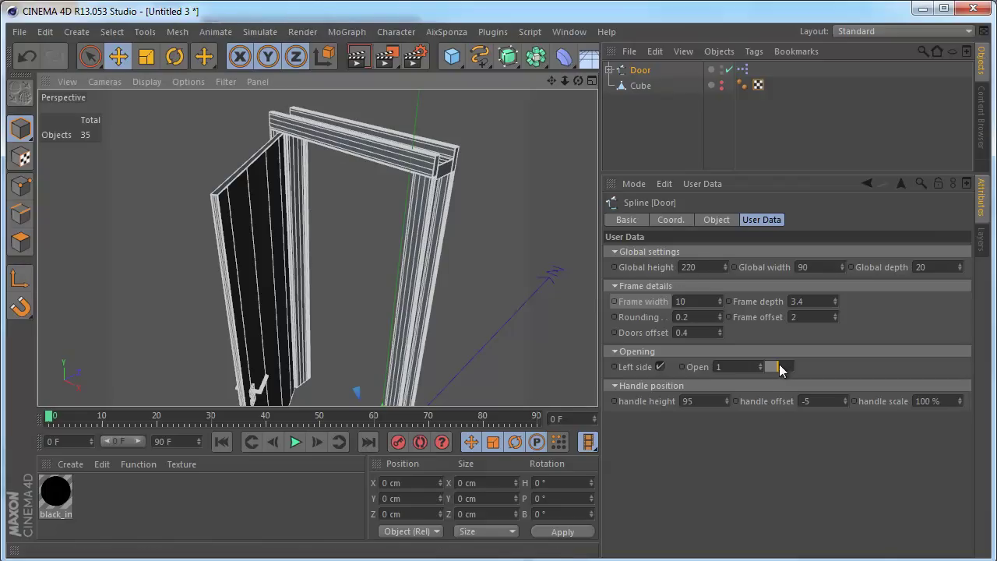
drag(782, 371, 764, 367)
alt+drag(436, 195, 507, 236)
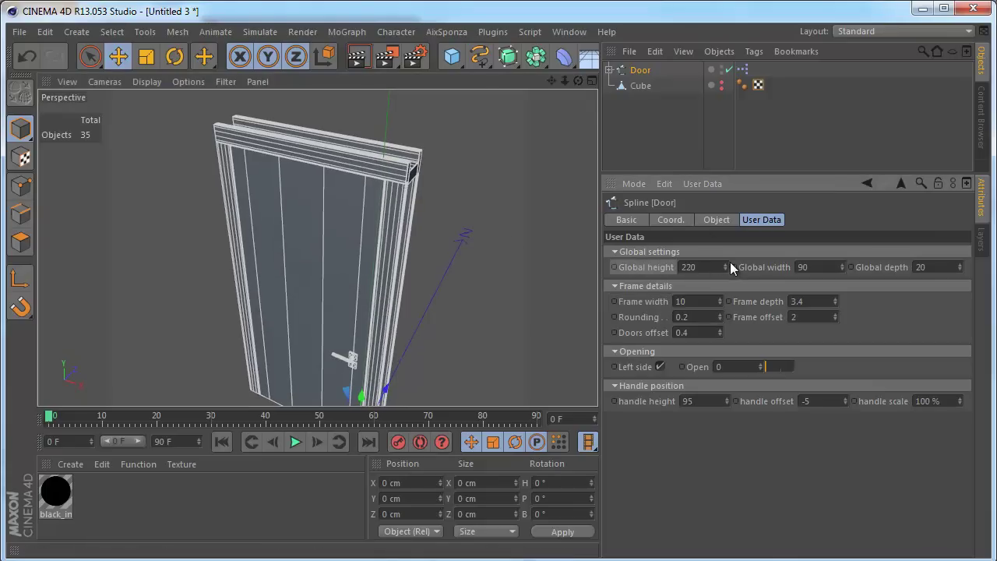
Step: Set the Door's global height to 217.3, width to 90 and depth to 26
mouse_move(727, 265)
mouse_down()
mouse_move(740, 120)
mouse_move(725, 275)
mouse_up()
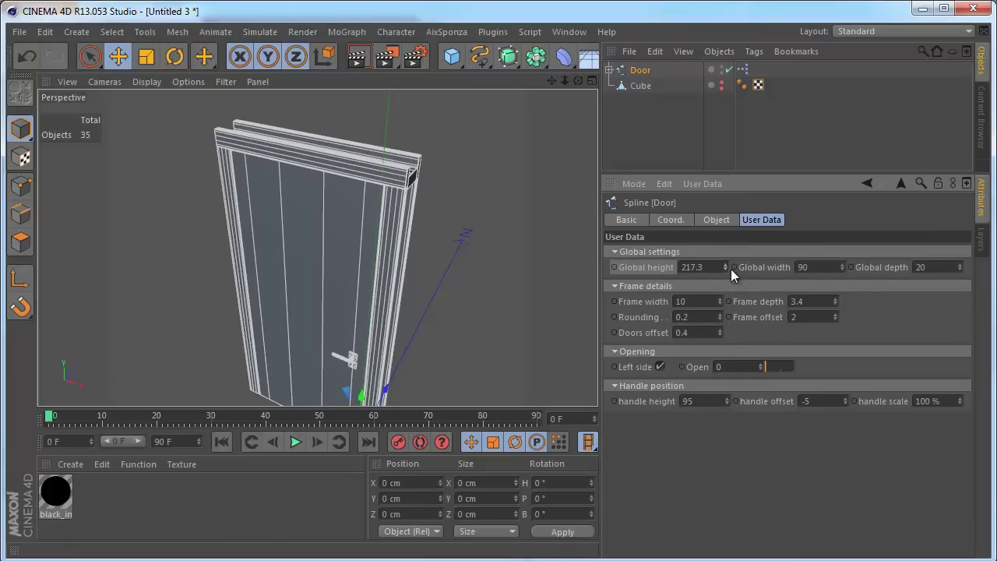
mouse_move(841, 267)
mouse_down()
mouse_move(832, 198)
mouse_move(831, 277)
mouse_up()
text(90)
key(Return)
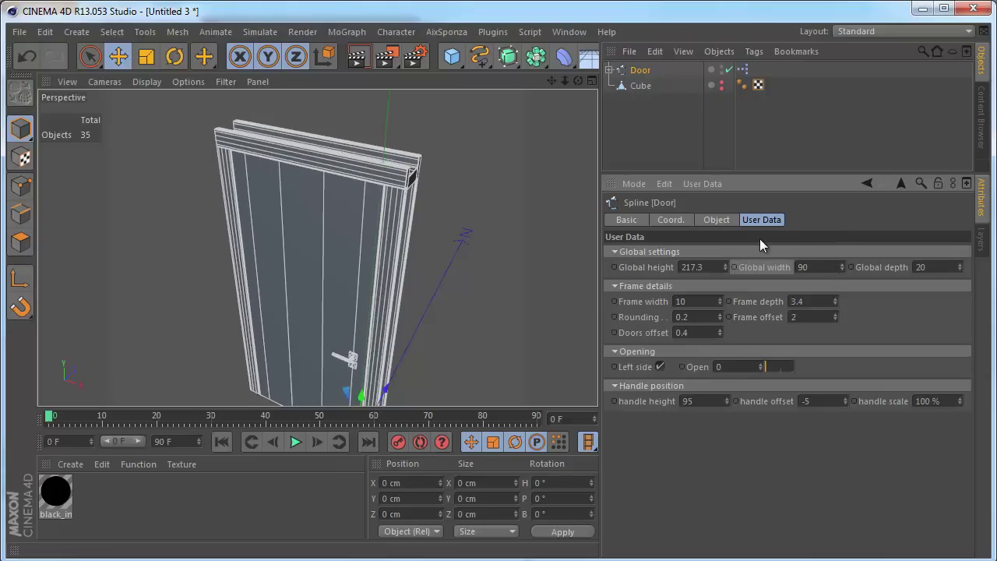
mouse_move(960, 267)
mouse_down()
mouse_move(963, 279)
mouse_move(964, 241)
mouse_move(948, 262)
mouse_move(958, 221)
mouse_move(949, 255)
mouse_move(902, 261)
mouse_up()
mouse_move(577, 249)
alt+mouse_down()
mouse_move(366, 272)
mouse_move(557, 304)
mouse_move(507, 245)
mouse_move(517, 272)
mouse_move(537, 281)
alt+mouse_up()
Step: Uncheck Left side and set Open to 0.5, then zoom in on the frame's top corner
mouse_move(781, 367)
mouse_down()
mouse_move(790, 374)
mouse_move(775, 366)
mouse_up()
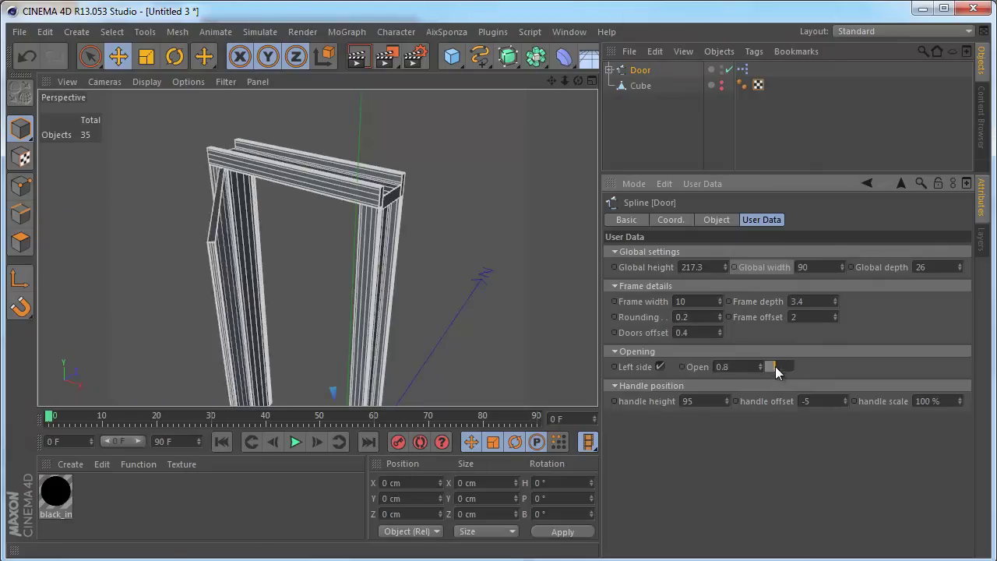
scroll(418, 250, up, 3)
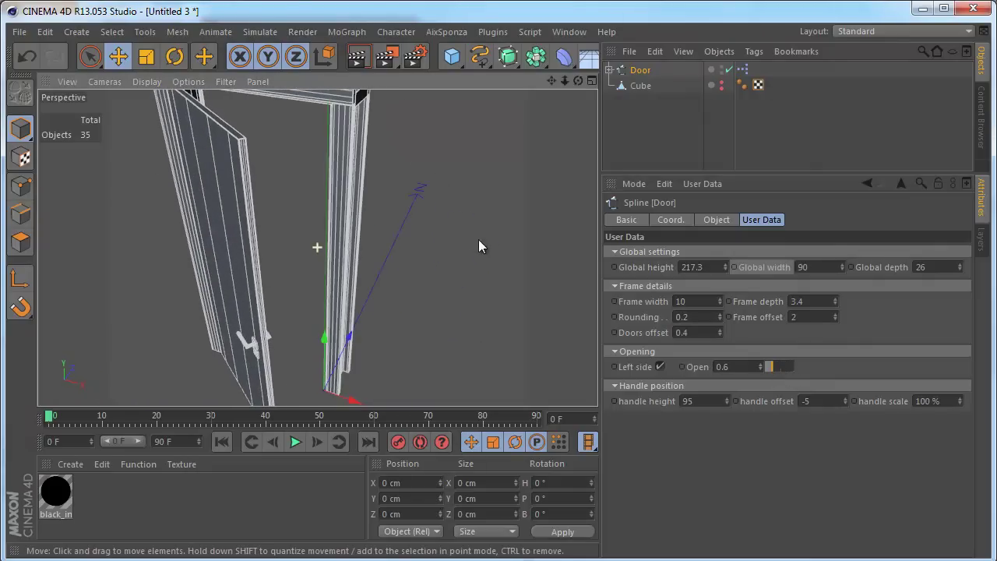
click(661, 366)
mouse_move(783, 370)
mouse_down()
mouse_move(754, 369)
mouse_move(797, 370)
mouse_move(757, 363)
mouse_move(771, 368)
mouse_up()
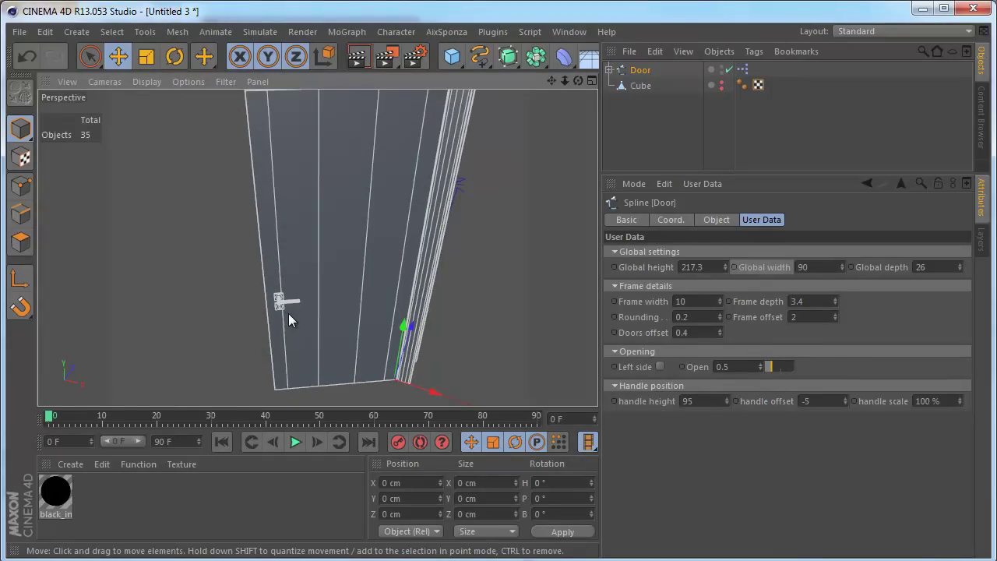
alt+drag(435, 315, 435, 297)
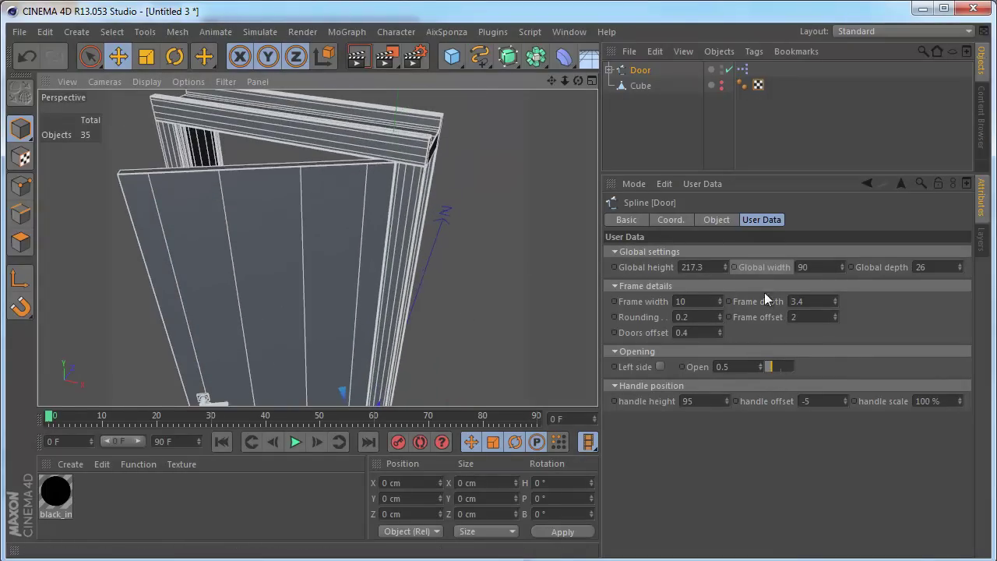
mouse_move(576, 310)
alt+mouse_down()
mouse_move(436, 315)
mouse_move(473, 329)
alt+mouse_up()
Step: Try thicker frame and different frame depth values while orbiting to inspect the frame corner
scroll(437, 315, up, 3)
scroll(473, 329, up, 2)
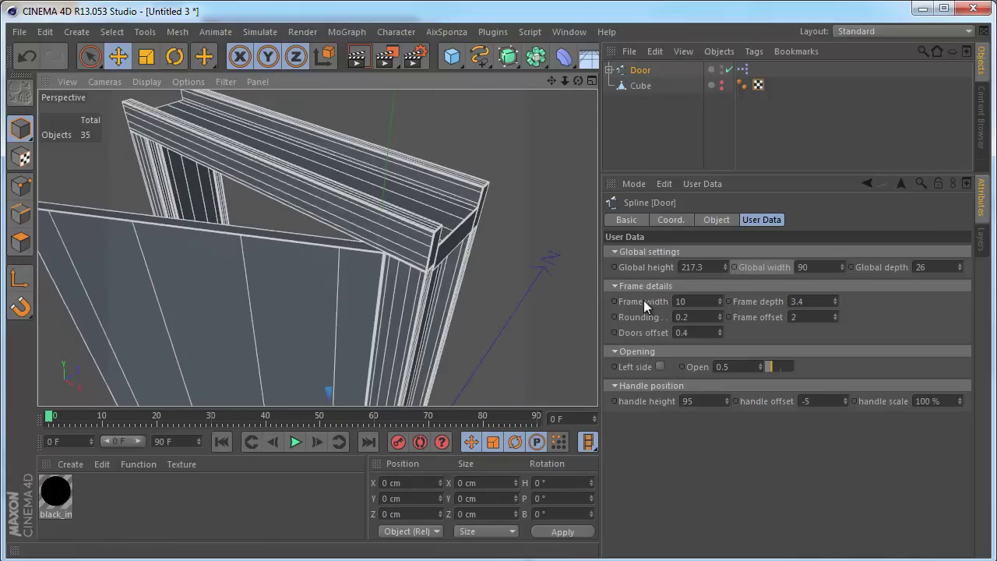
mouse_move(721, 301)
mouse_down()
mouse_move(725, 282)
mouse_move(722, 304)
mouse_move(721, 296)
mouse_up()
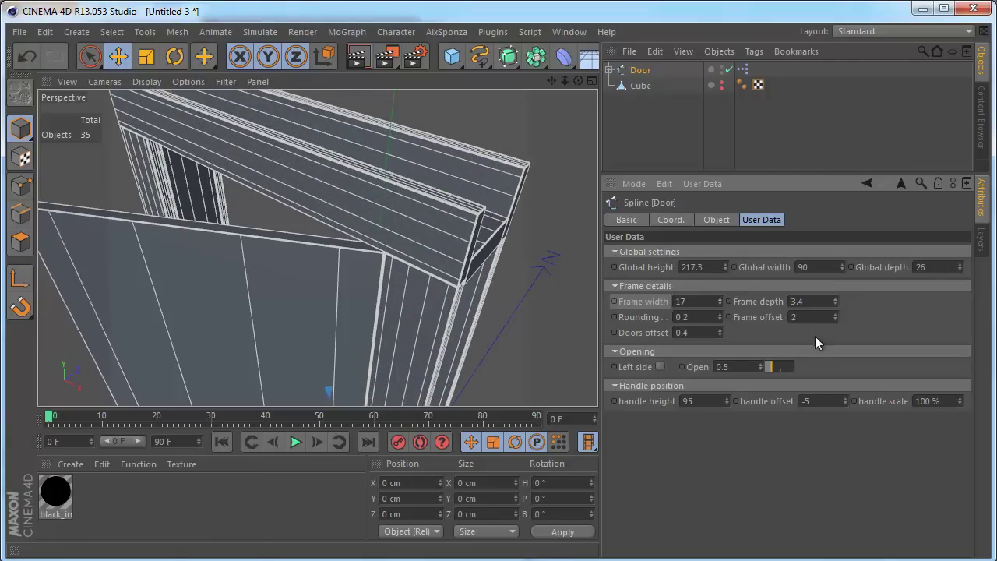
alt+drag(500, 301, 499, 297)
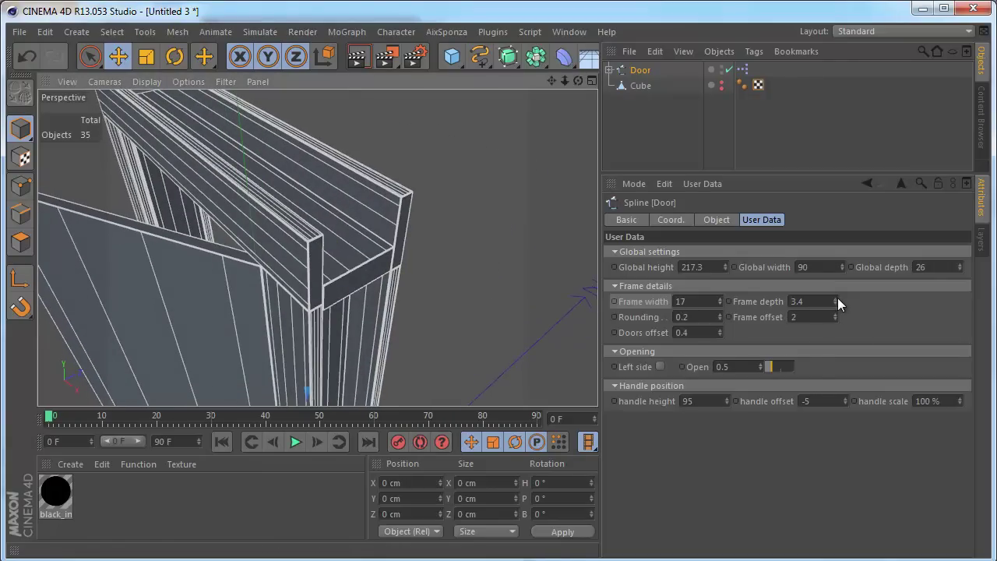
drag(837, 298, 838, 297)
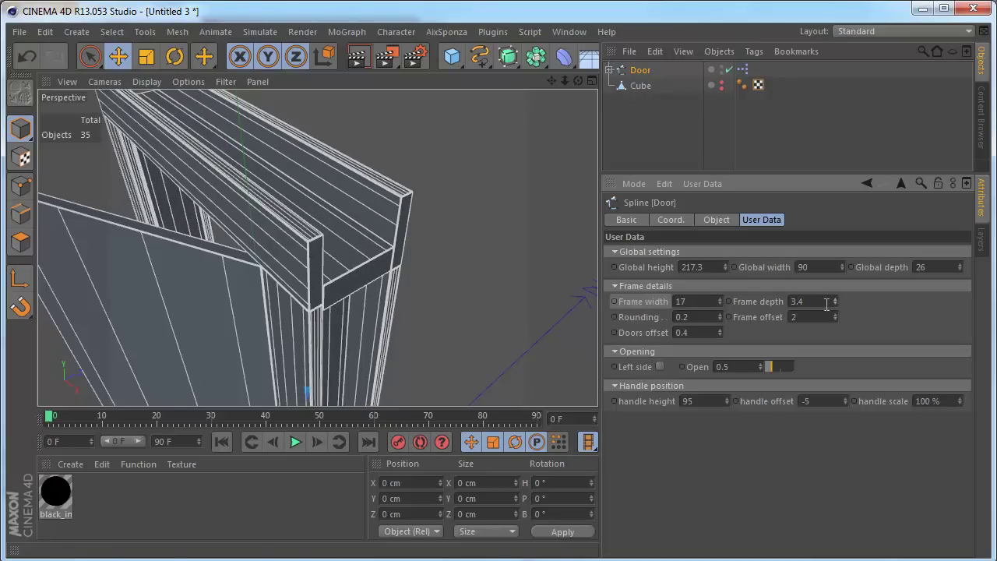
alt+drag(436, 303, 382, 296)
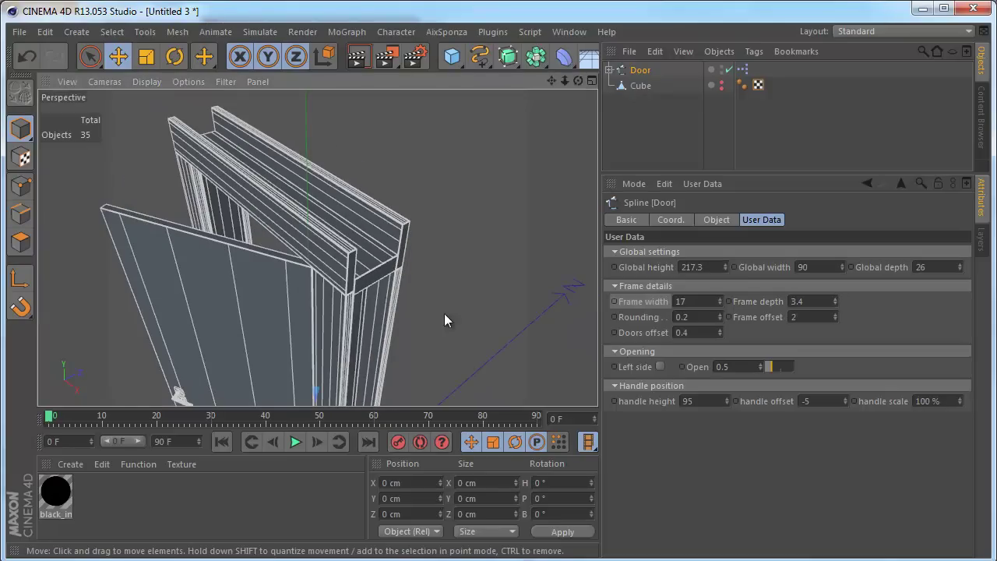
mouse_move(444, 320)
alt+mouse_down()
mouse_move(301, 309)
mouse_move(554, 297)
mouse_move(364, 285)
mouse_move(281, 250)
mouse_move(572, 226)
mouse_move(522, 281)
mouse_move(364, 293)
mouse_move(232, 243)
mouse_move(291, 233)
mouse_move(357, 294)
mouse_move(303, 284)
mouse_move(356, 253)
mouse_move(453, 223)
mouse_move(332, 275)
mouse_move(330, 288)
mouse_move(408, 239)
mouse_move(434, 209)
mouse_move(310, 215)
mouse_move(436, 259)
mouse_move(423, 256)
alt+mouse_up()
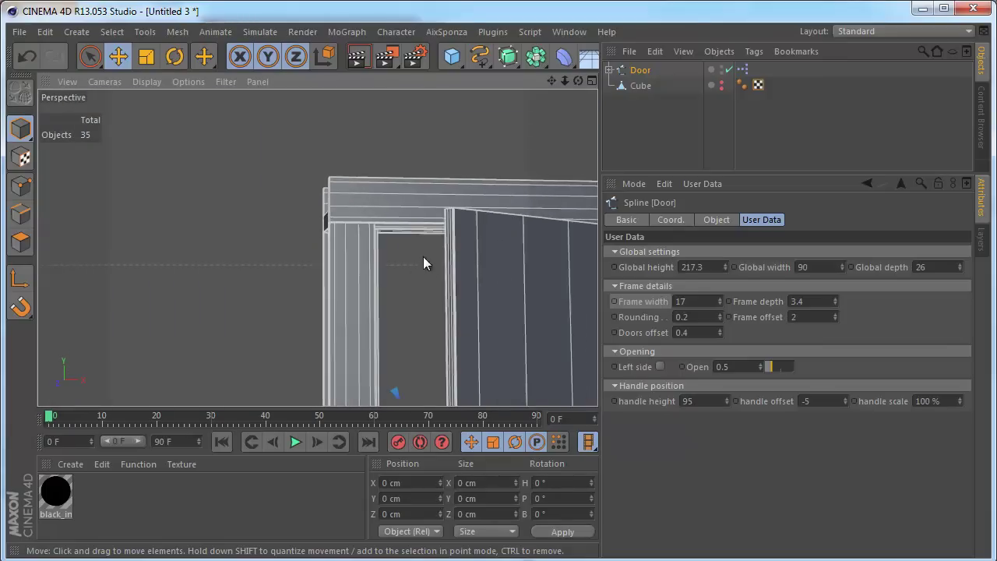
mouse_move(424, 256)
alt+right_down()
mouse_move(474, 245)
mouse_move(639, 250)
alt+right_up()
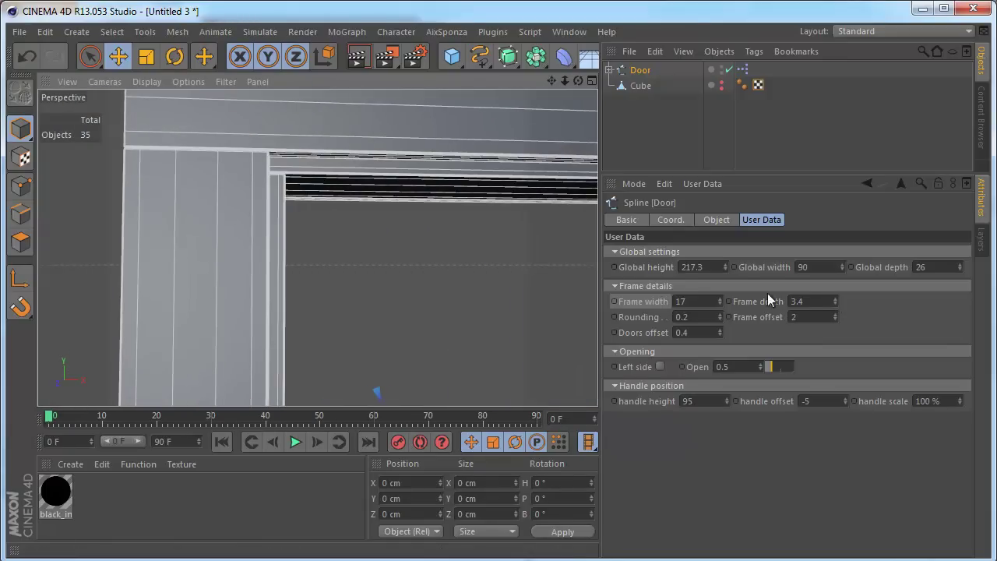
Step: Set the Door's frame offset to 2.4
click(835, 316)
click(835, 314)
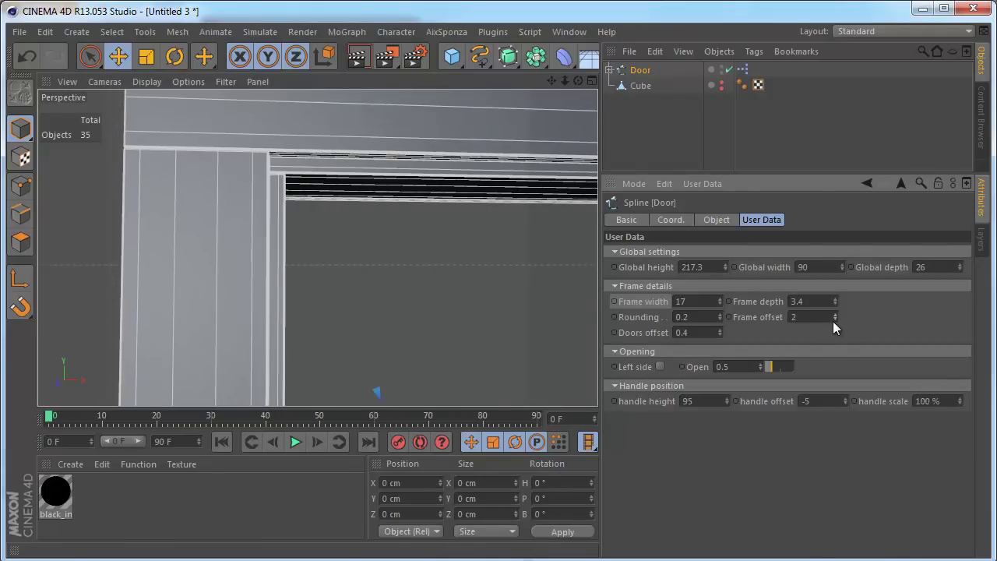
double_click(821, 317)
text(2,4)
key(Return)
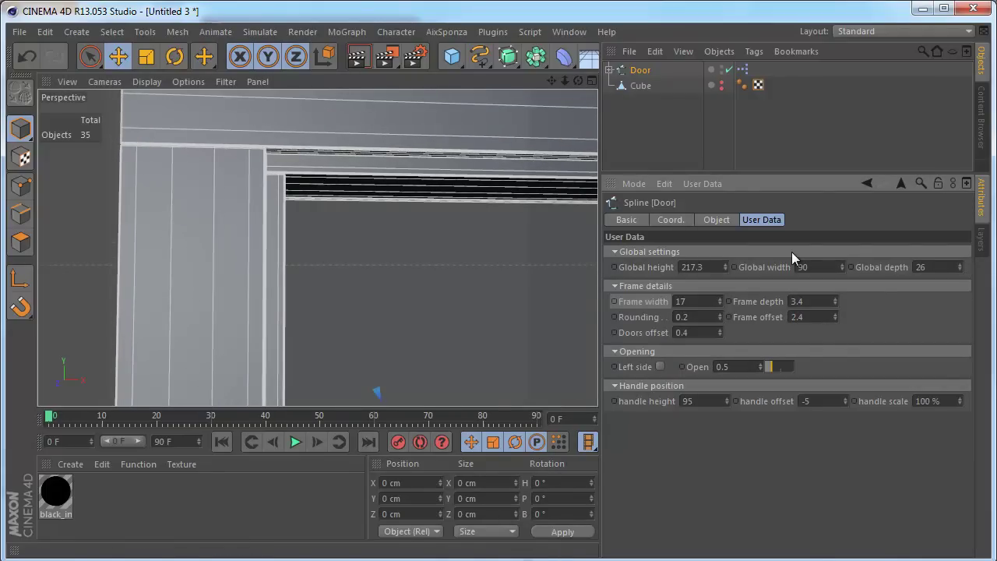
Step: Set the frame rounding to 0.3 and close the door to Open 0
mouse_move(429, 248)
alt+mouse_down()
mouse_move(452, 263)
mouse_move(574, 292)
alt+mouse_up()
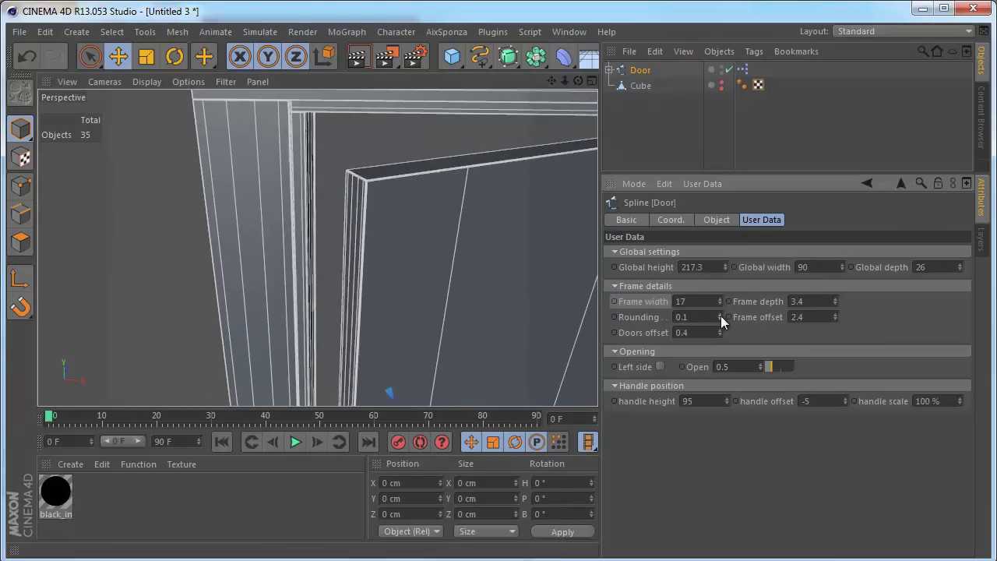
mouse_move(721, 315)
mouse_down()
mouse_move(723, 302)
mouse_move(718, 321)
mouse_up()
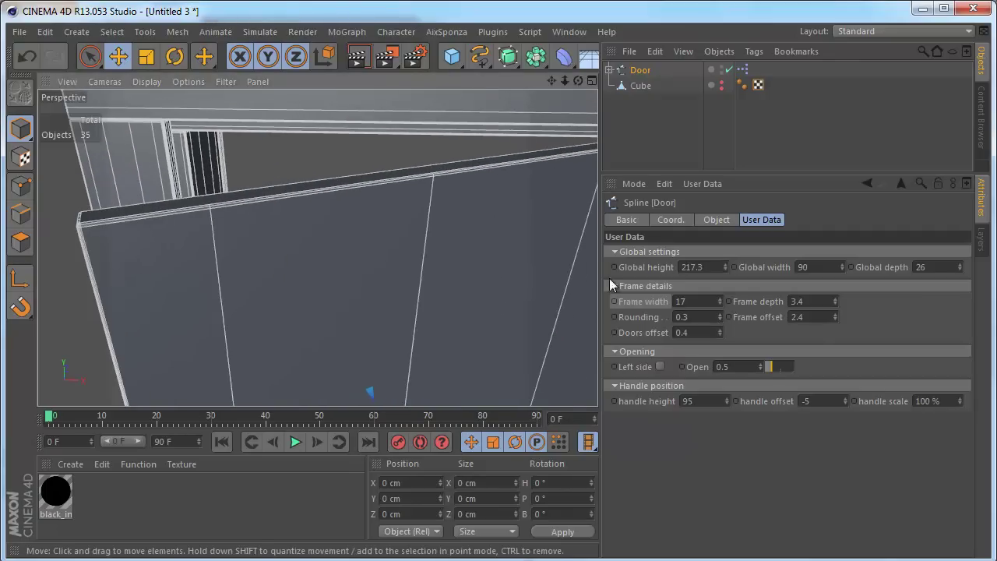
drag(769, 366, 763, 366)
Step: Try a larger doors offset, then return it to 0.4
mouse_move(224, 343)
alt+mouse_down()
mouse_move(514, 234)
mouse_move(501, 303)
mouse_move(435, 278)
mouse_move(448, 277)
alt+mouse_up()
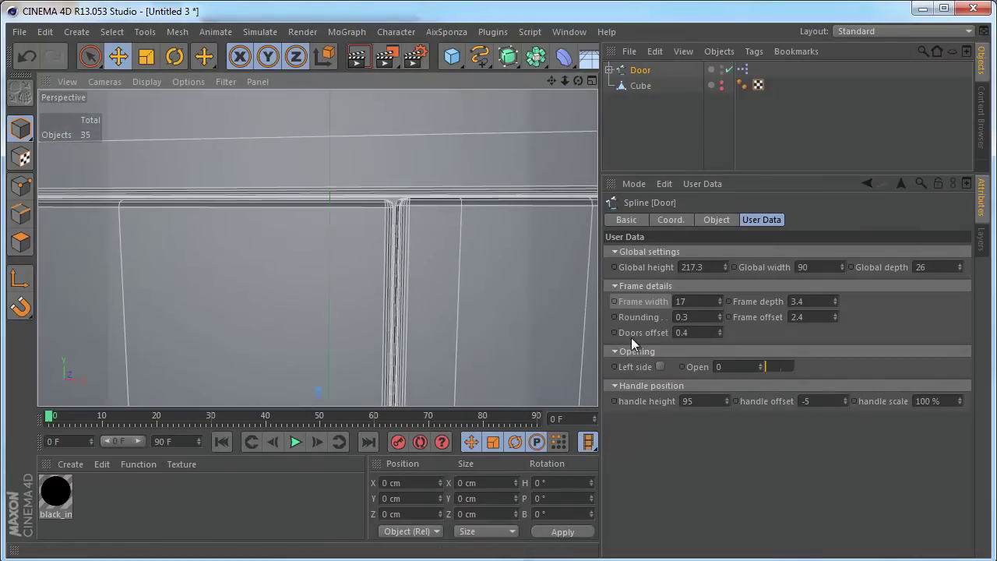
click(680, 333)
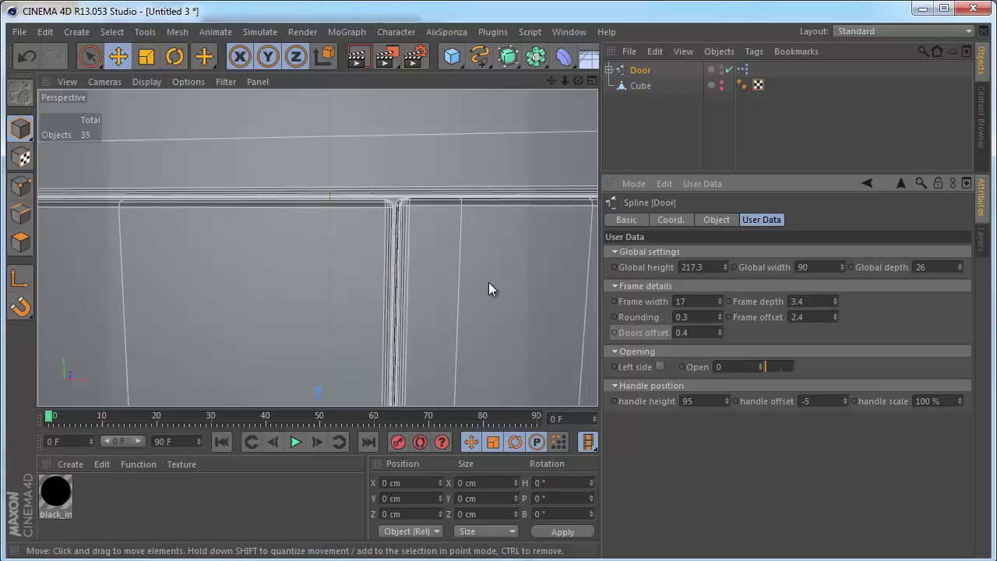
drag(724, 330, 724, 330)
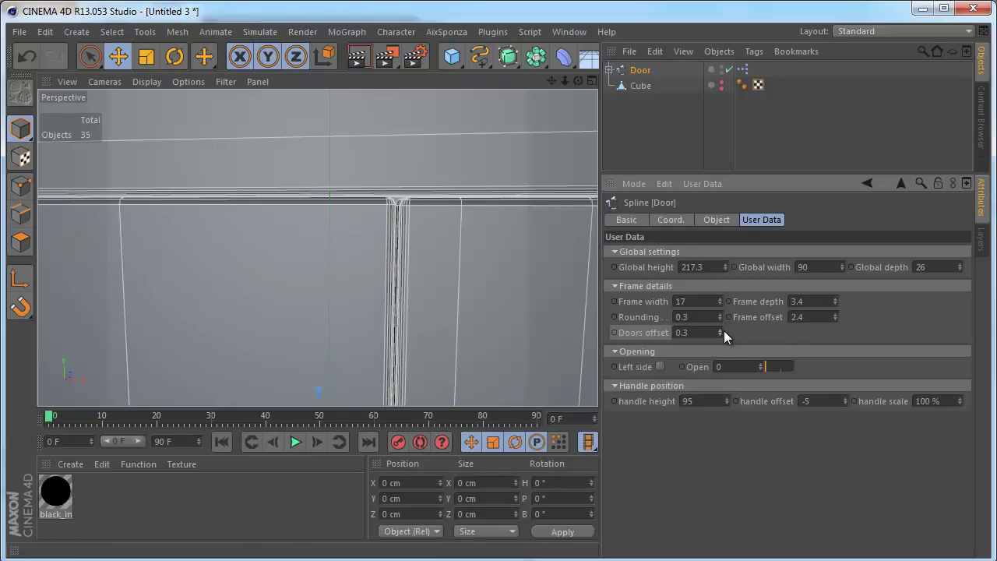
click(724, 329)
scroll(445, 281, up, 5)
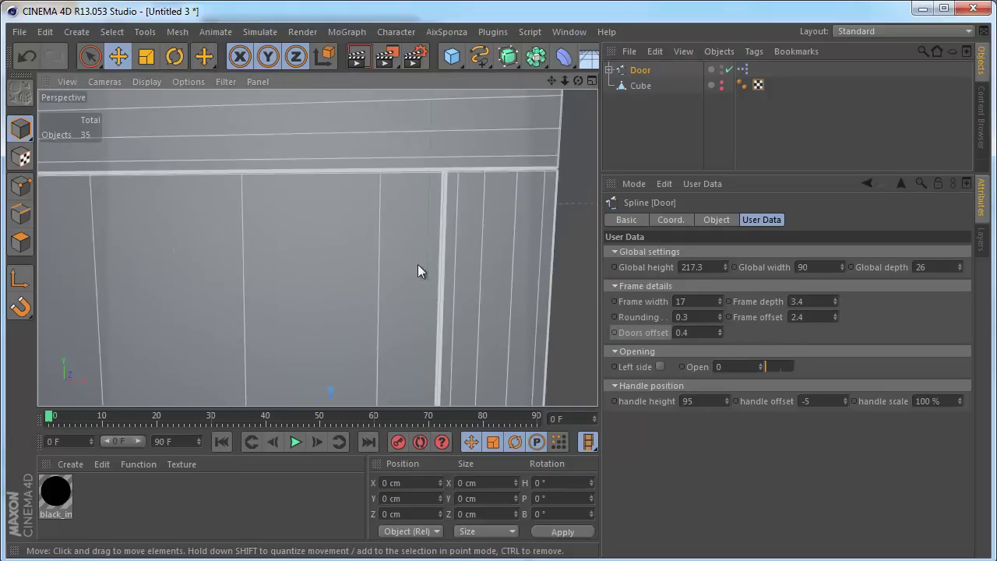
scroll(449, 206, down, 5)
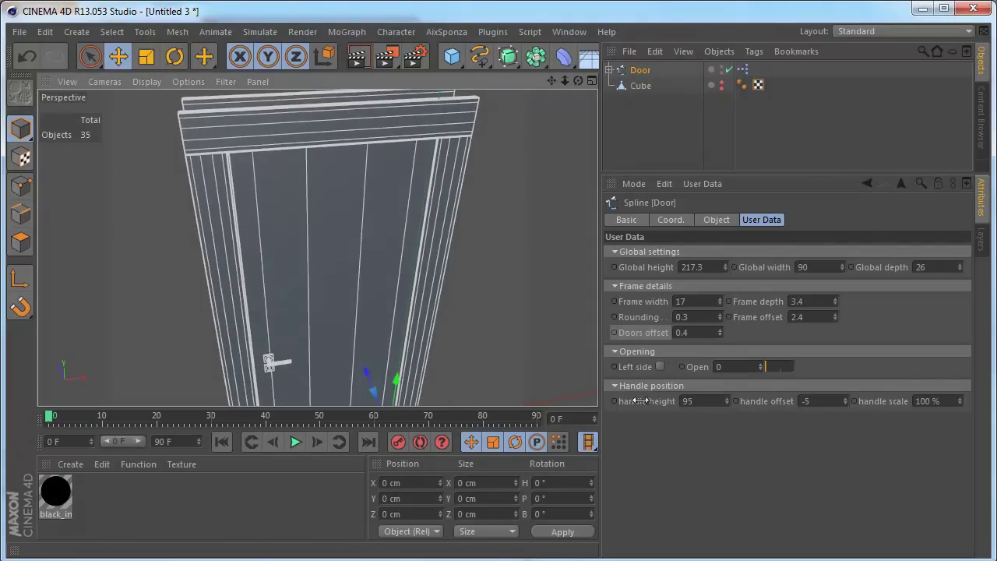
scroll(315, 329, up, 3)
scroll(363, 306, up, 3)
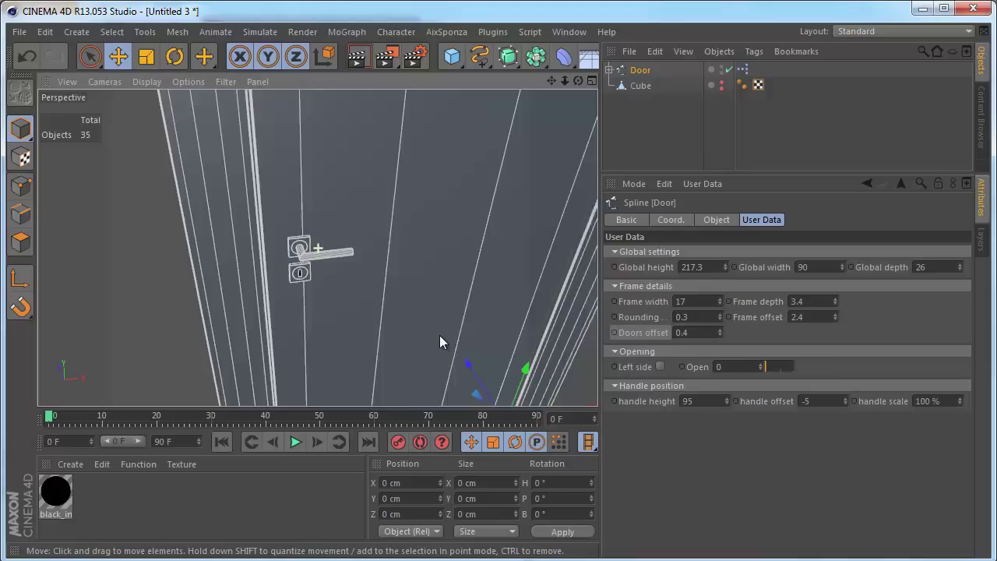
scroll(440, 341, down, 1)
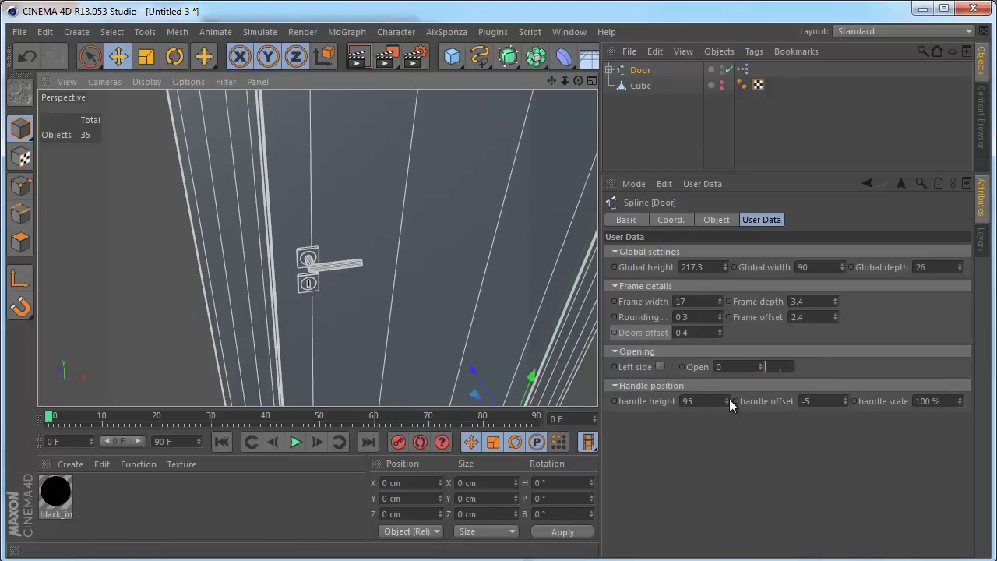
Step: Return handle height to 95 after a trial raise, and set handle offset to -4
mouse_move(729, 399)
mouse_down()
mouse_move(733, 361)
mouse_move(727, 403)
mouse_up()
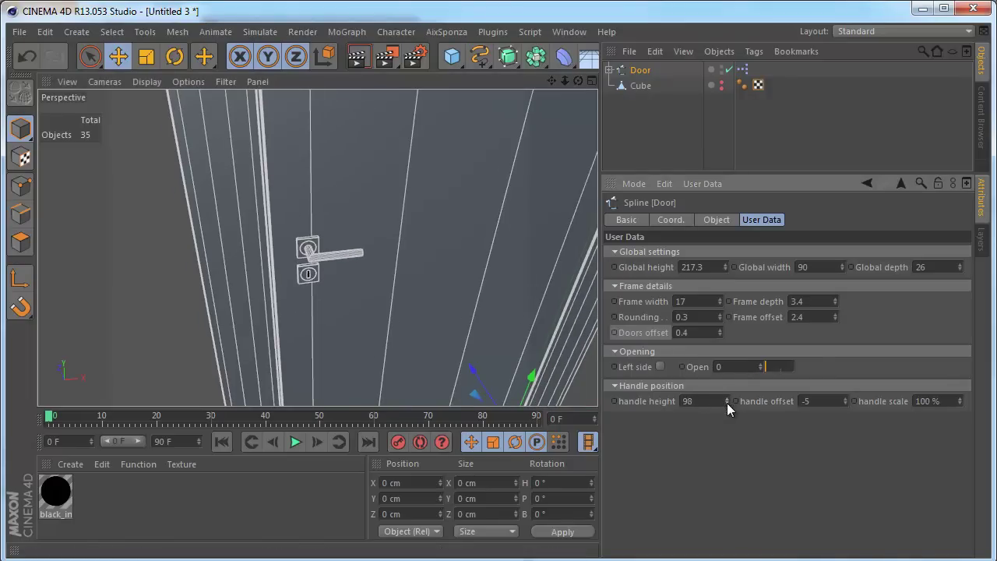
click(728, 403)
mouse_move(849, 402)
mouse_down()
mouse_move(856, 381)
mouse_move(850, 398)
mouse_up()
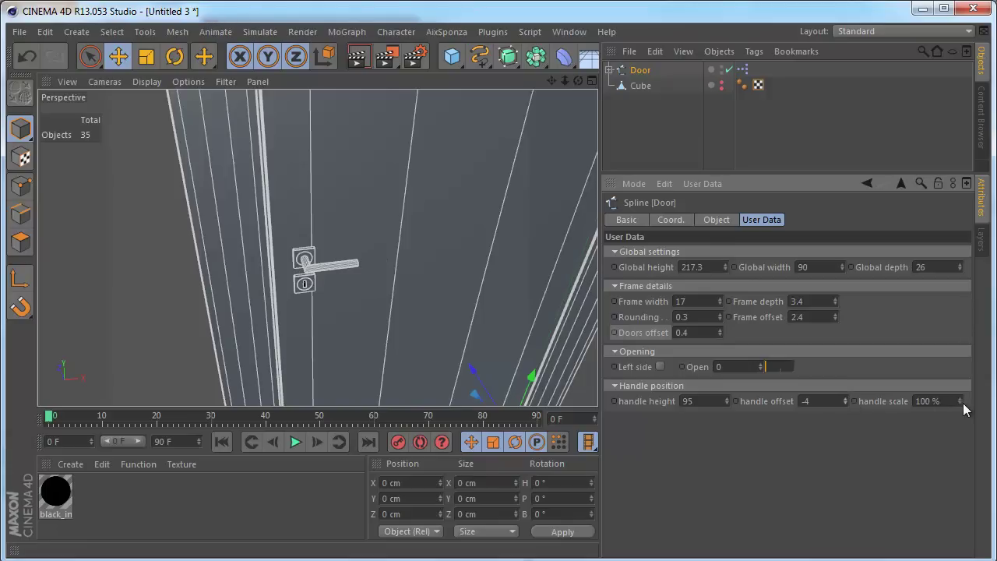
mouse_move(960, 401)
mouse_down()
mouse_move(974, 344)
mouse_move(970, 296)
mouse_move(948, 398)
mouse_move(961, 400)
mouse_up()
scroll(395, 288, down, 5)
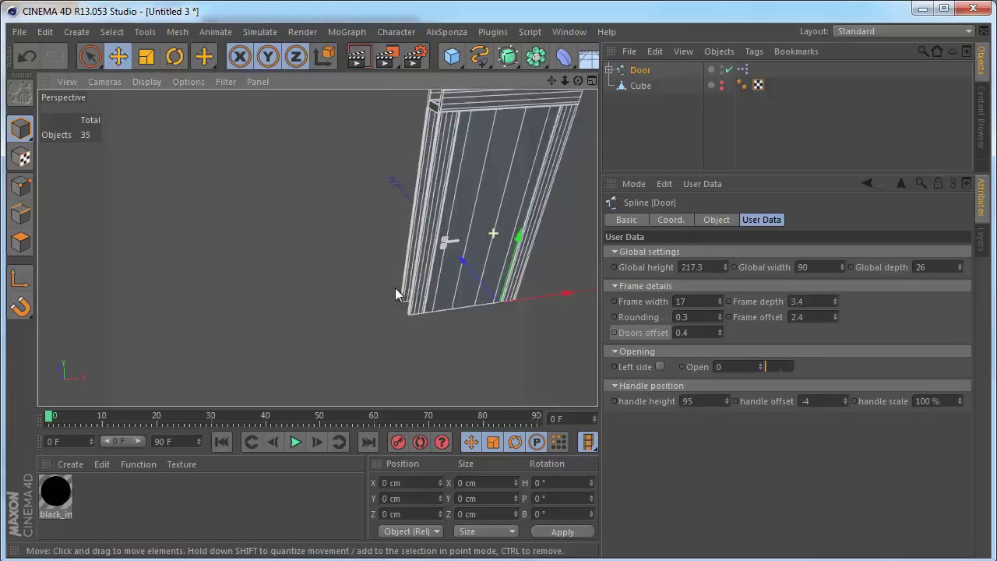
Step: Step the Frame offset through trial values with its spinner arrows and settle on 3
mouse_move(396, 288)
alt+mouse_down()
mouse_move(462, 252)
mouse_move(493, 301)
mouse_move(360, 317)
mouse_move(488, 335)
mouse_move(436, 286)
mouse_move(419, 299)
mouse_move(450, 308)
mouse_move(417, 324)
mouse_move(434, 323)
alt+mouse_up()
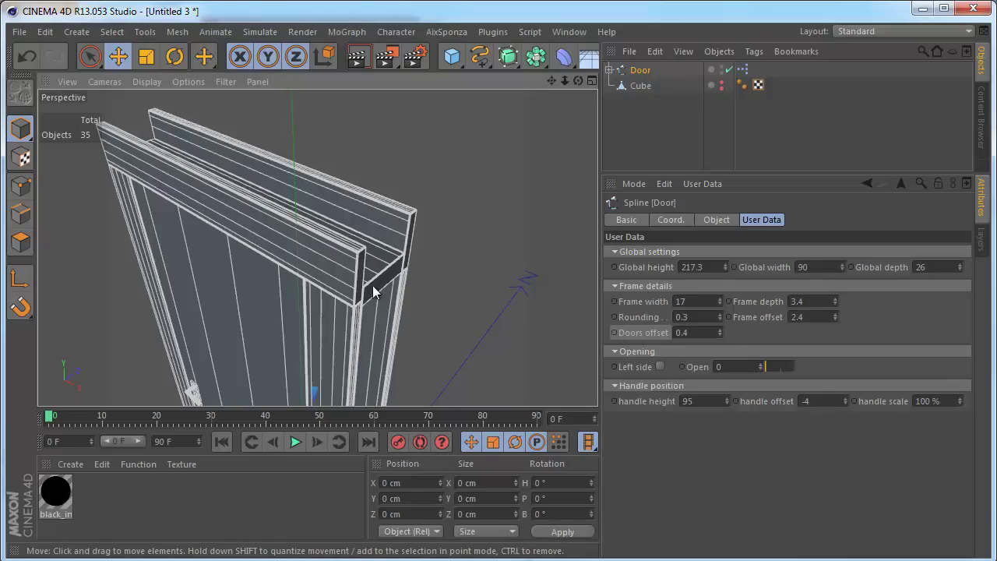
mouse_move(385, 284)
alt+mouse_down()
mouse_move(351, 292)
mouse_move(430, 408)
mouse_move(346, 160)
mouse_move(368, 273)
alt+mouse_up()
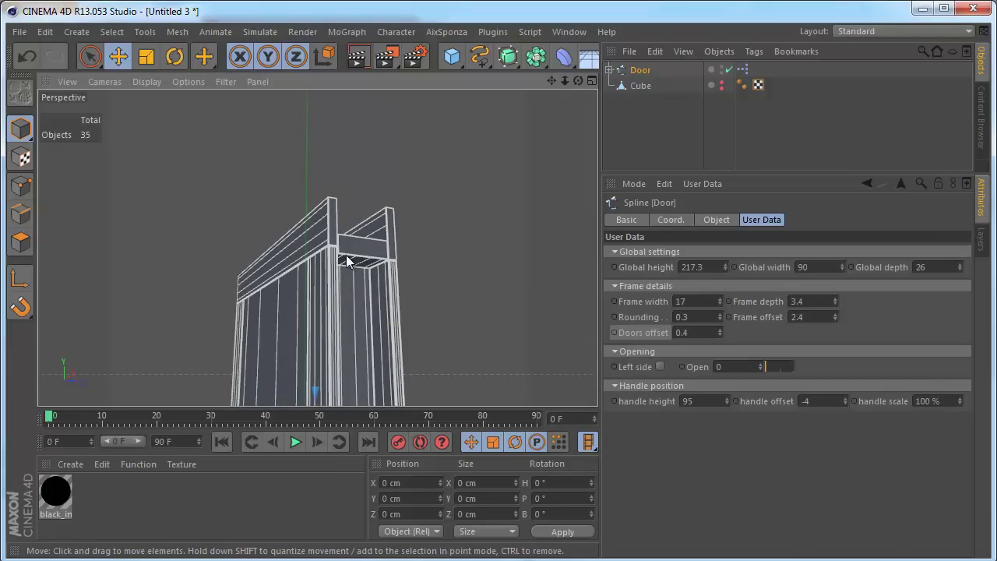
alt+drag(361, 274, 386, 397)
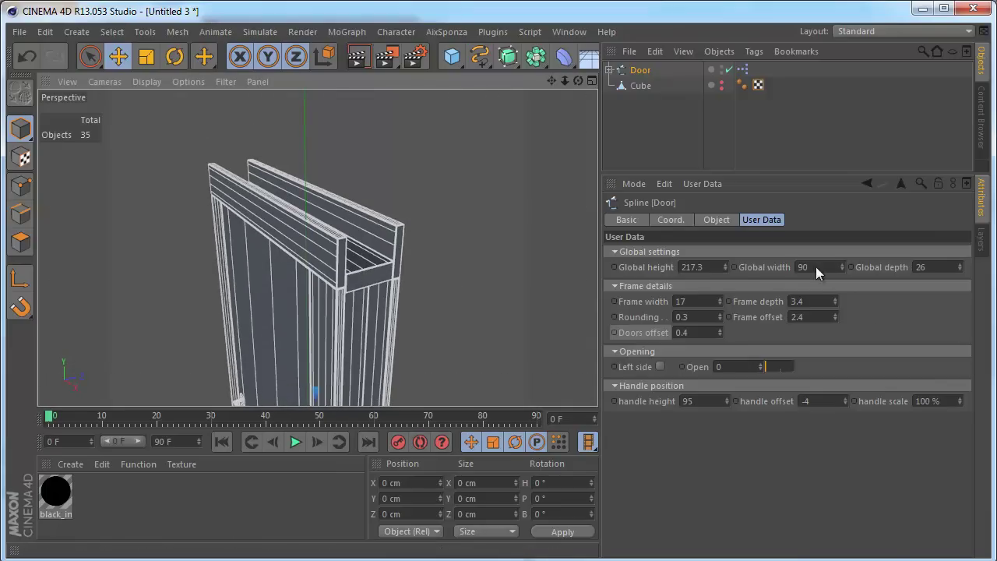
click(836, 313)
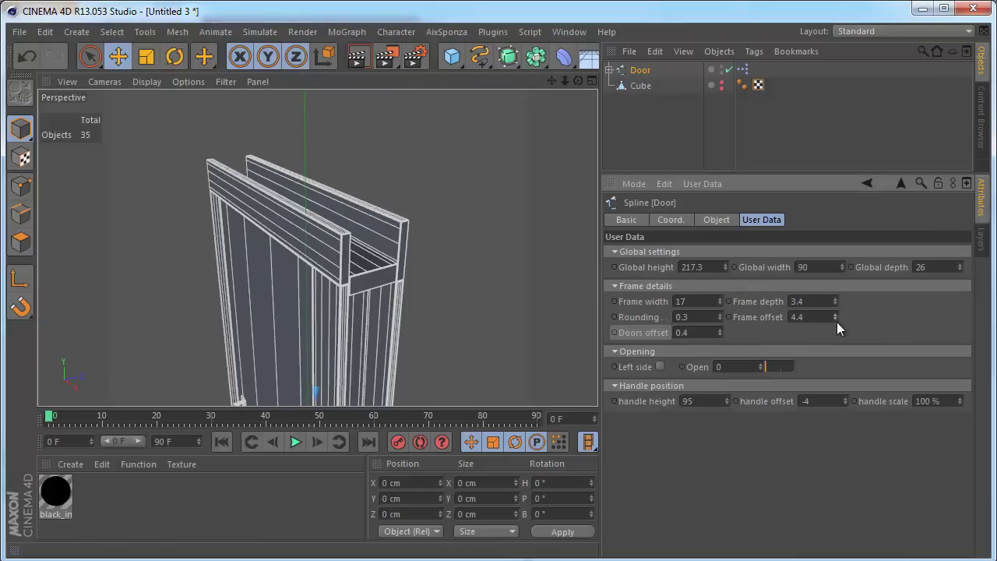
click(835, 319)
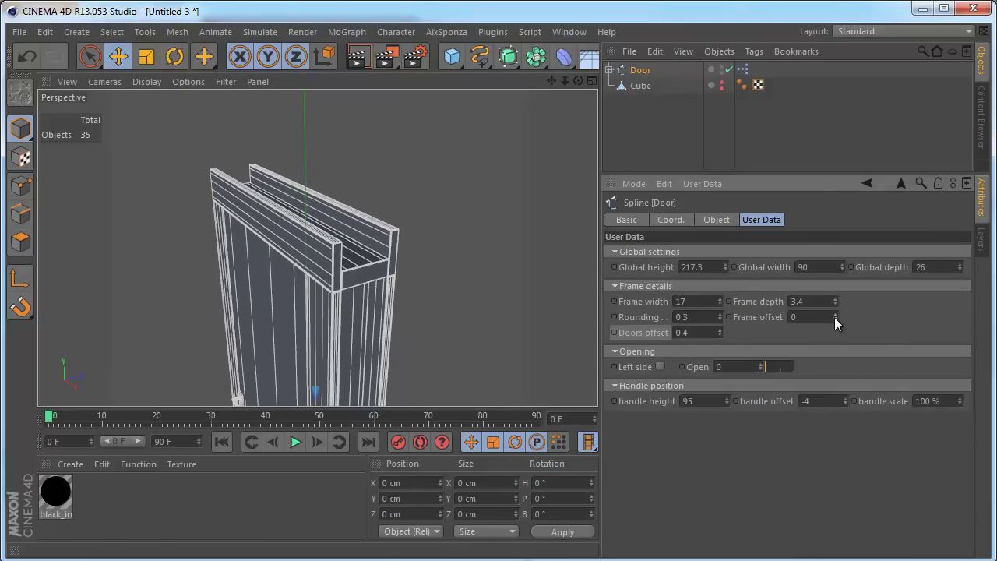
click(835, 315)
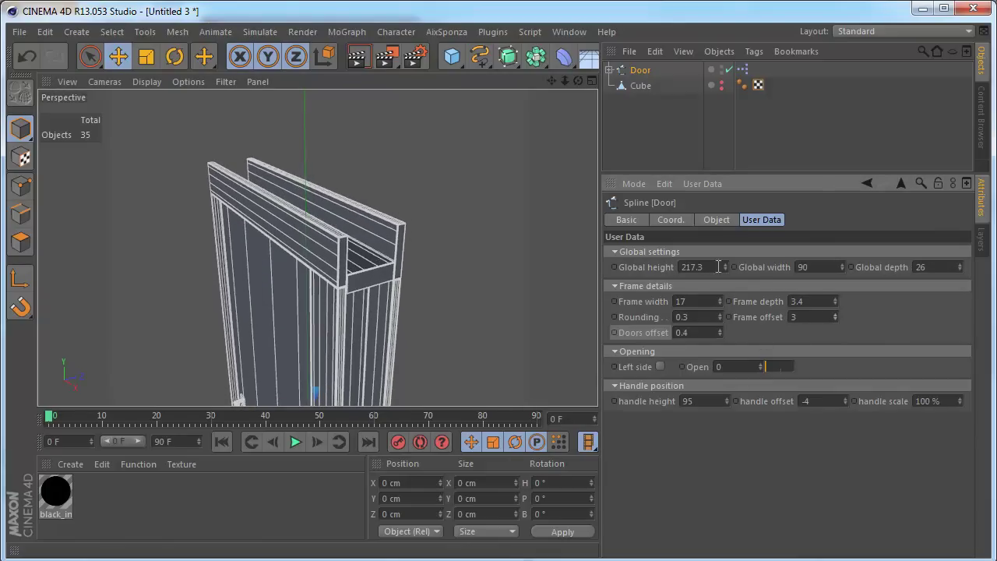
mouse_move(498, 319)
alt+mouse_down()
mouse_move(380, 340)
mouse_move(431, 334)
mouse_move(431, 299)
alt+mouse_up()
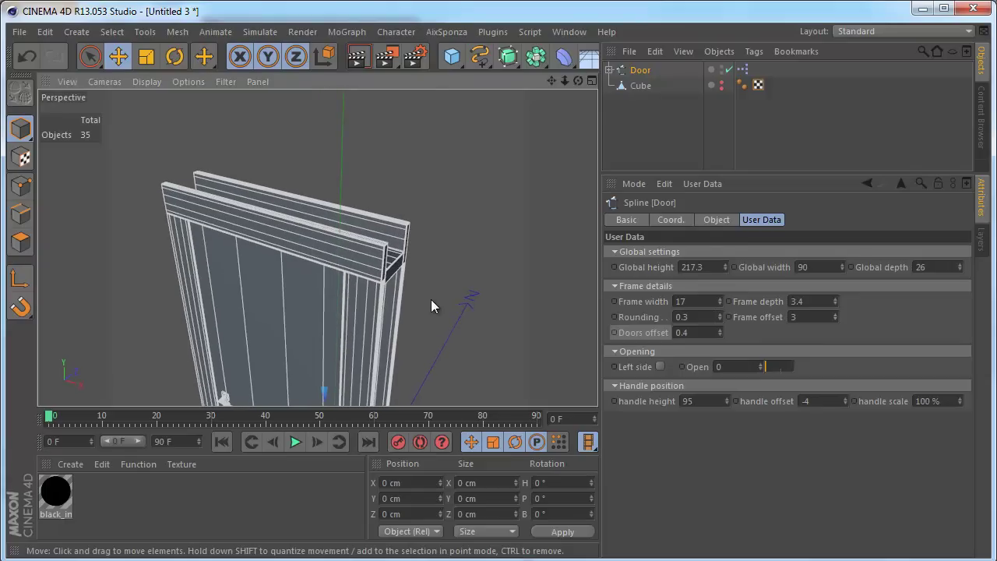
Step: Show the wall cube and, in Top view, move the Door into the wall opening
click(722, 86)
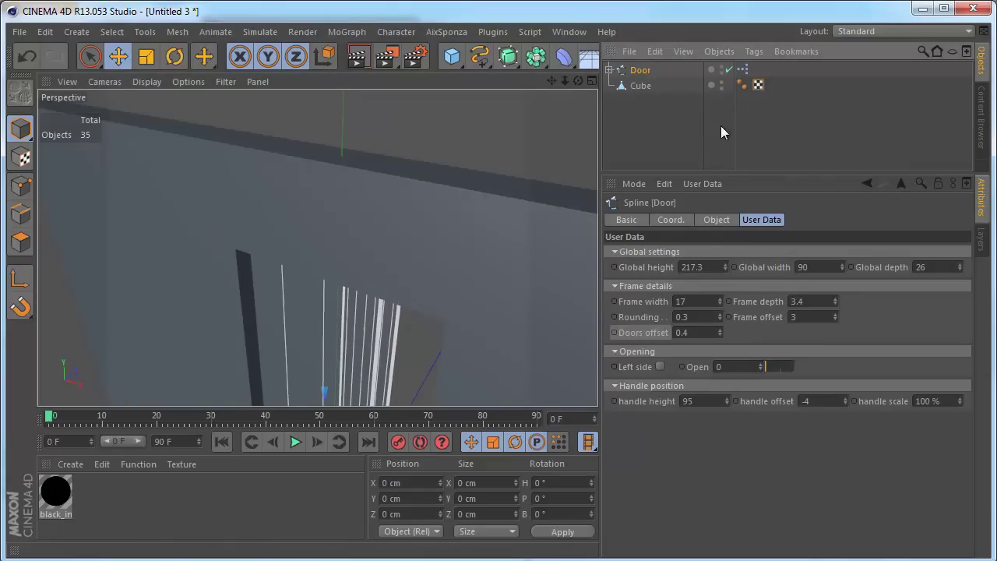
key(F2)
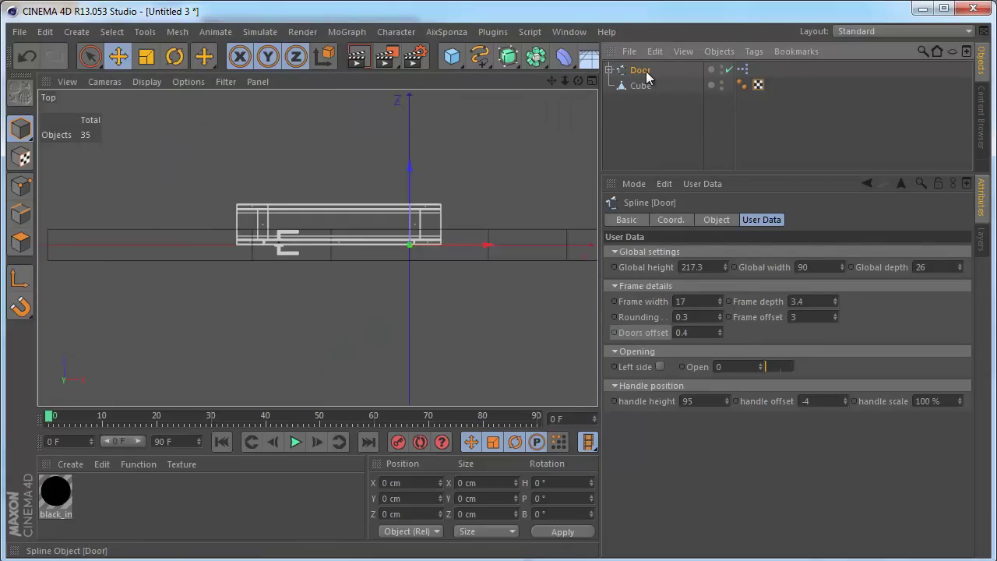
key(e)
drag(464, 277, 533, 293)
key(h)
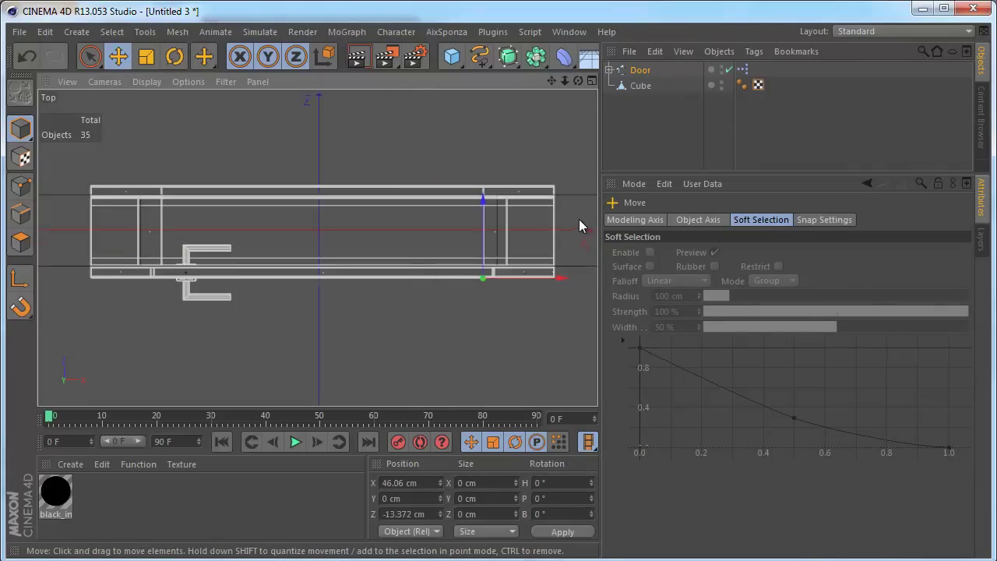
scroll(579, 225, up, 3)
drag(356, 257, 352, 256)
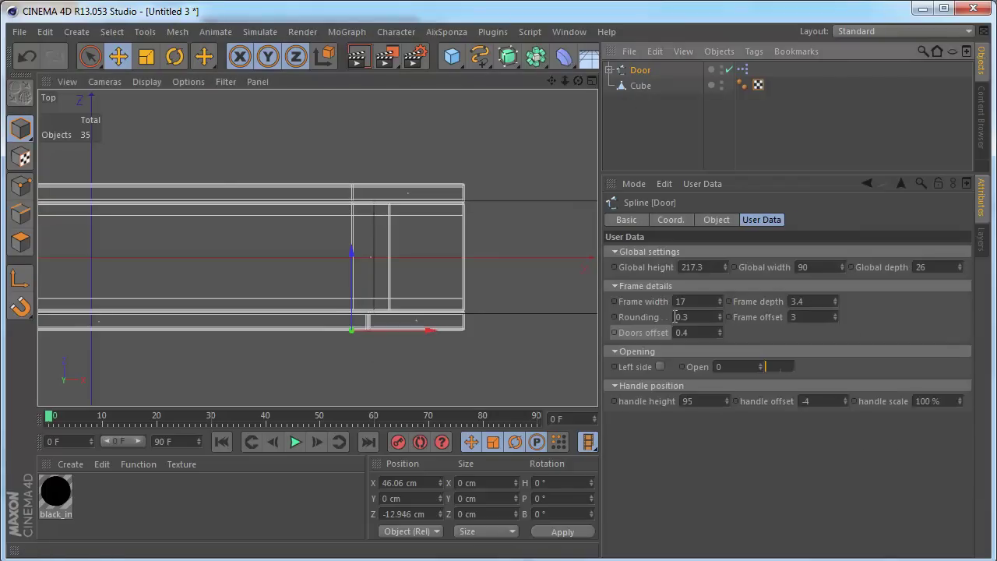
Step: Set the Door's global depth to 25.5 and return to the perspective view
click(960, 271)
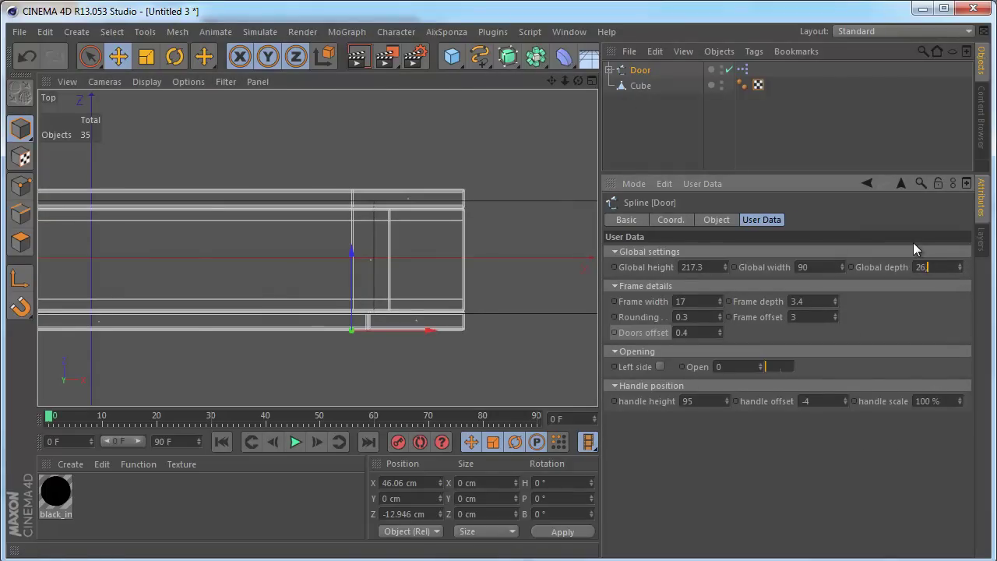
text(,5)
key(Return)
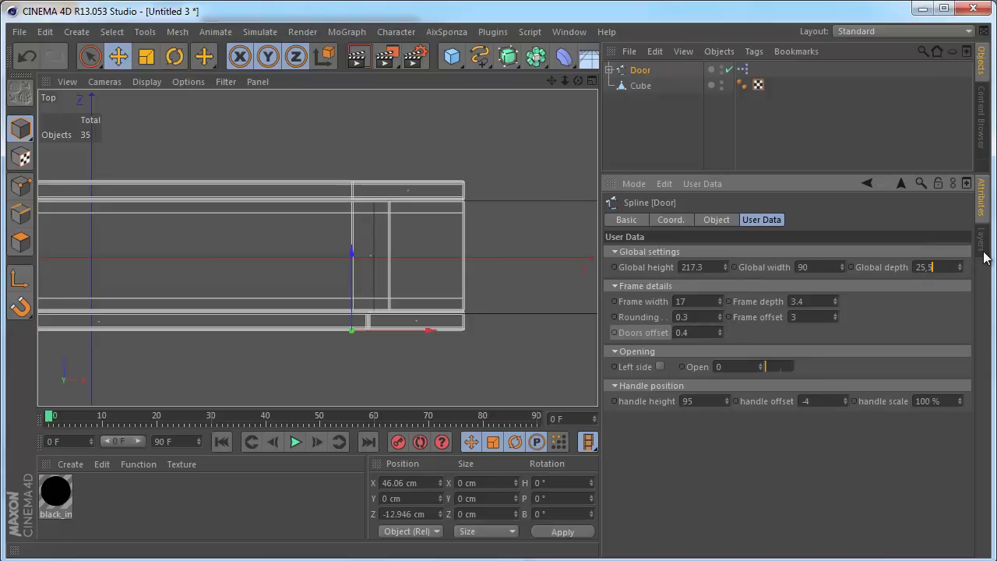
key(F1)
mouse_move(501, 273)
alt+mouse_down()
mouse_move(624, 217)
mouse_move(507, 257)
mouse_move(451, 172)
alt+mouse_up()
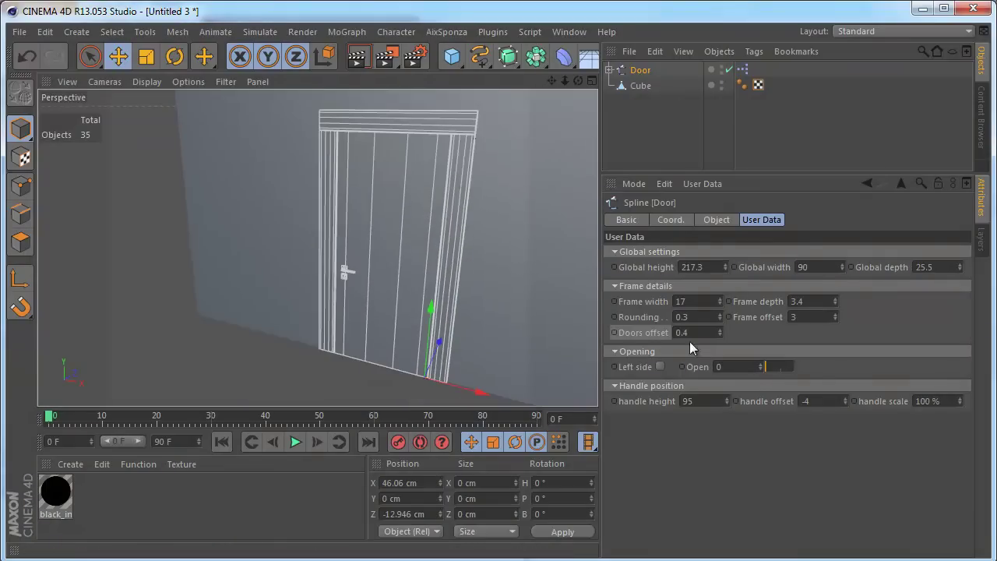
Step: Drag the Door's Open slider from 0 to 1.4 and orbit to view it swung open
drag(768, 365, 781, 366)
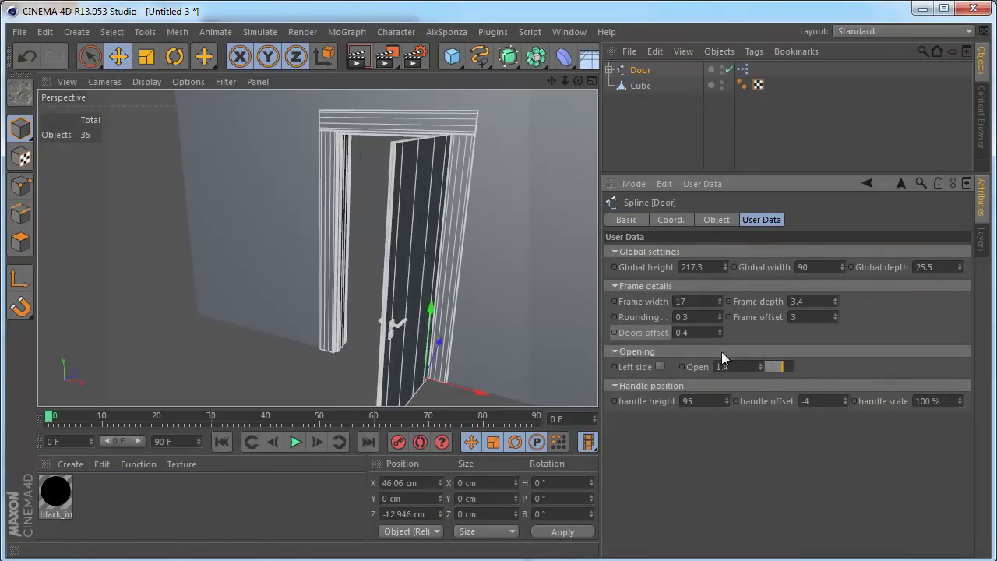
mouse_move(468, 304)
alt+mouse_down()
mouse_move(428, 286)
mouse_move(468, 263)
mouse_move(459, 280)
mouse_move(470, 251)
mouse_move(412, 296)
mouse_move(469, 279)
mouse_move(480, 259)
mouse_move(458, 268)
alt+mouse_up()
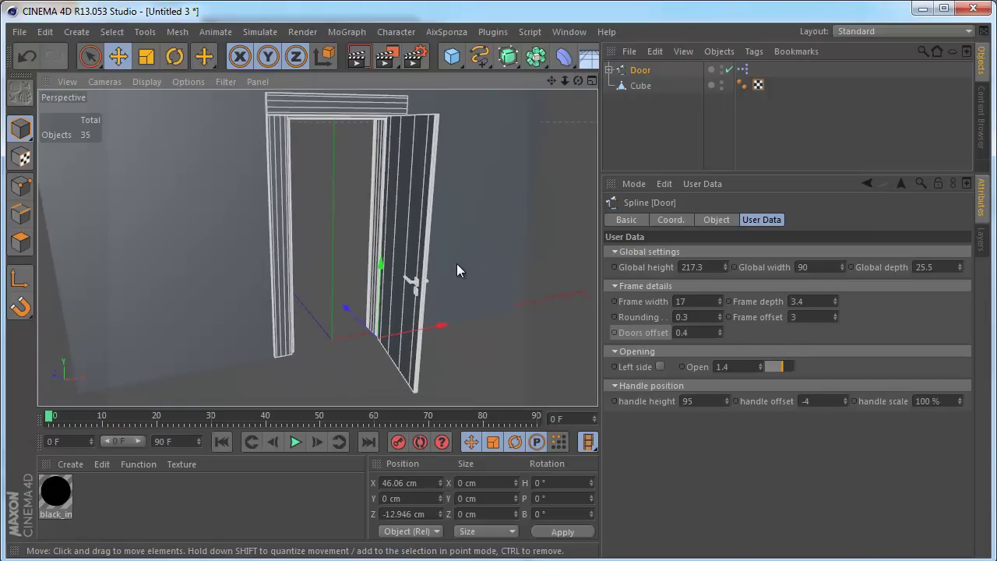